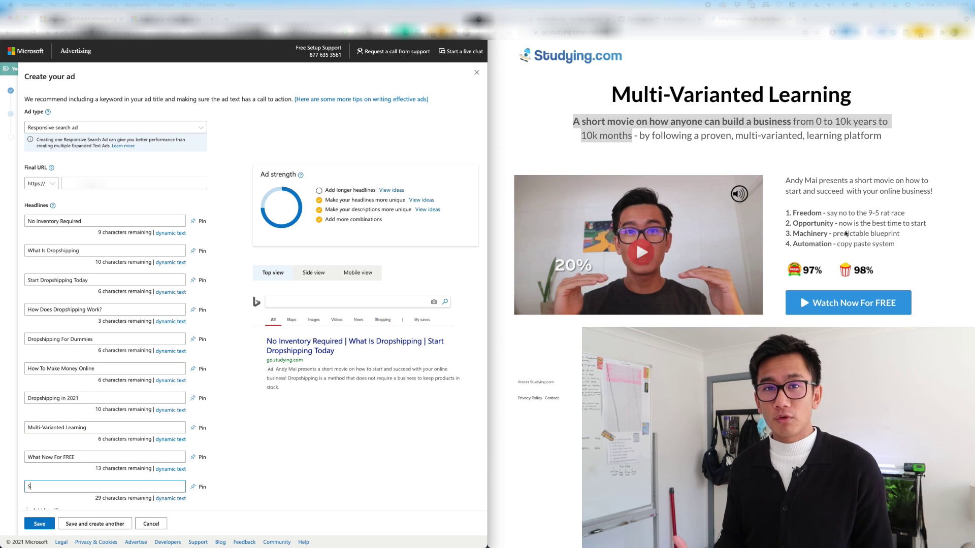
- Enter "Short Movie On Online Business" as the headline following "What Now For FREE"
text(On)
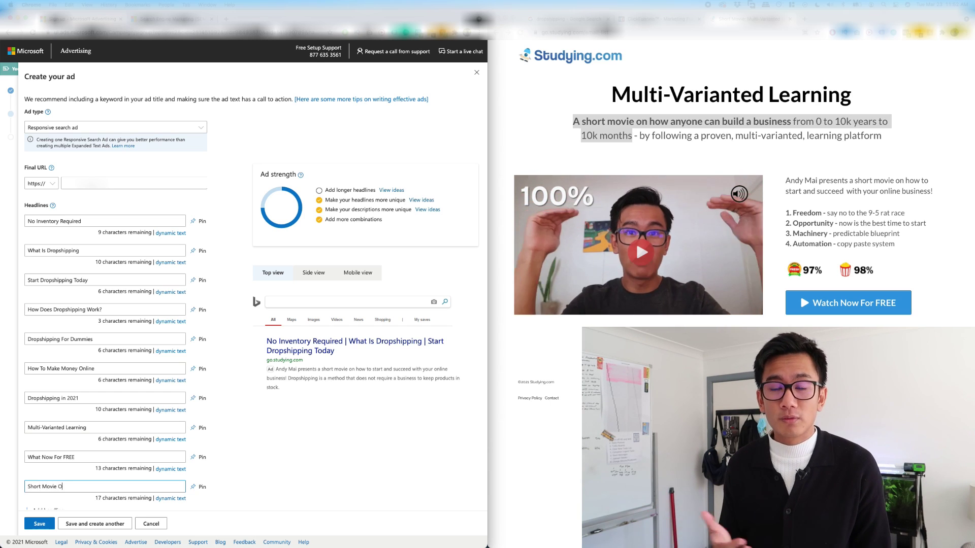
text( On)
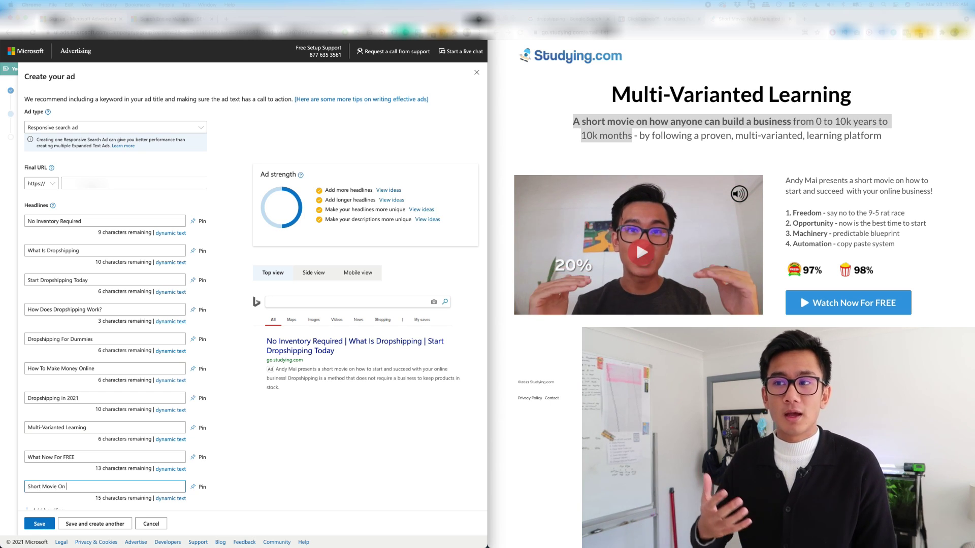
text( Onlin)
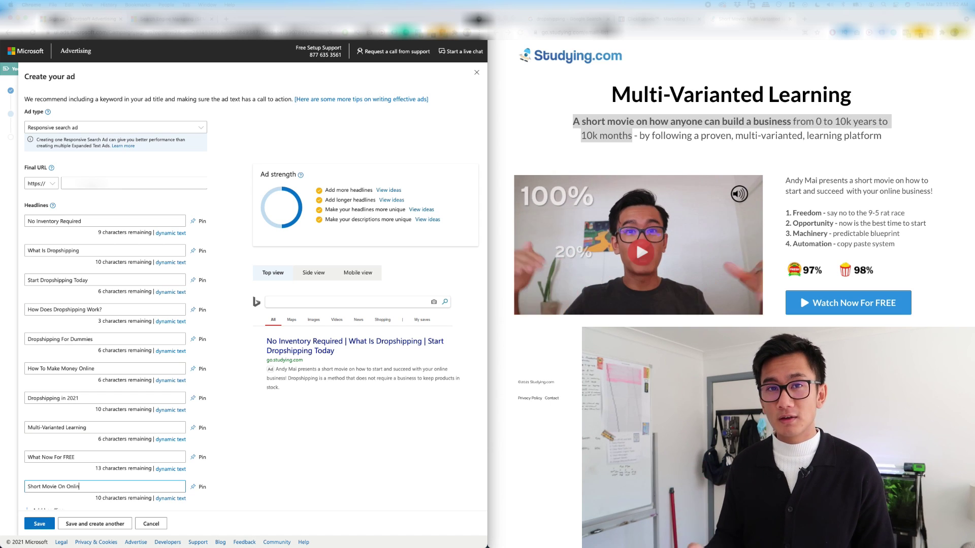
text(e Business)
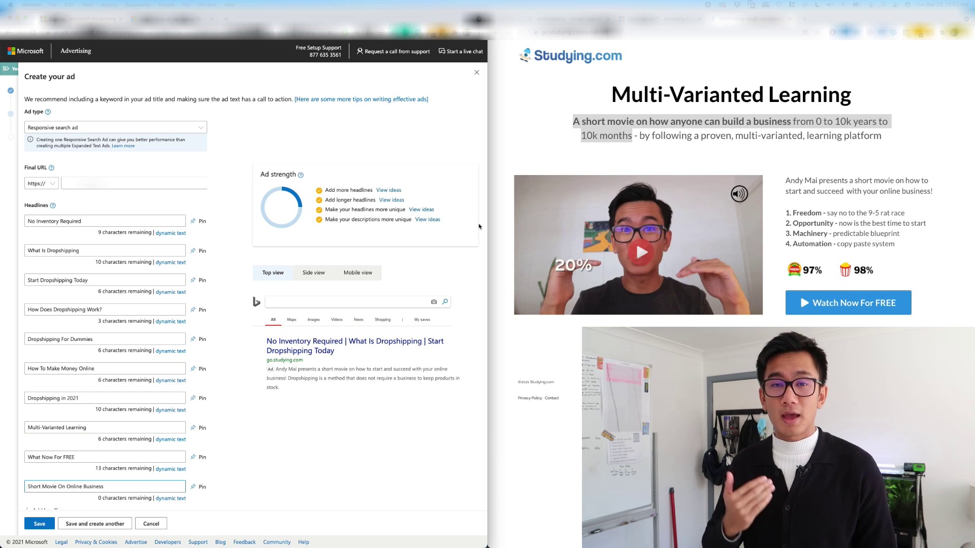
- Add another headline to the ad reading "Say No To The 9-5 Rat Race"
scroll(252, 202, down, 3)
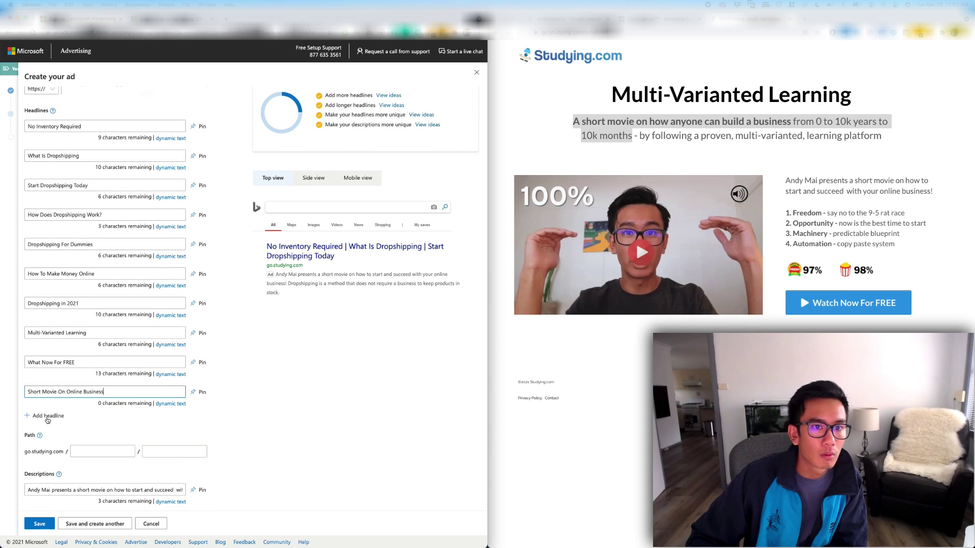
click(47, 416)
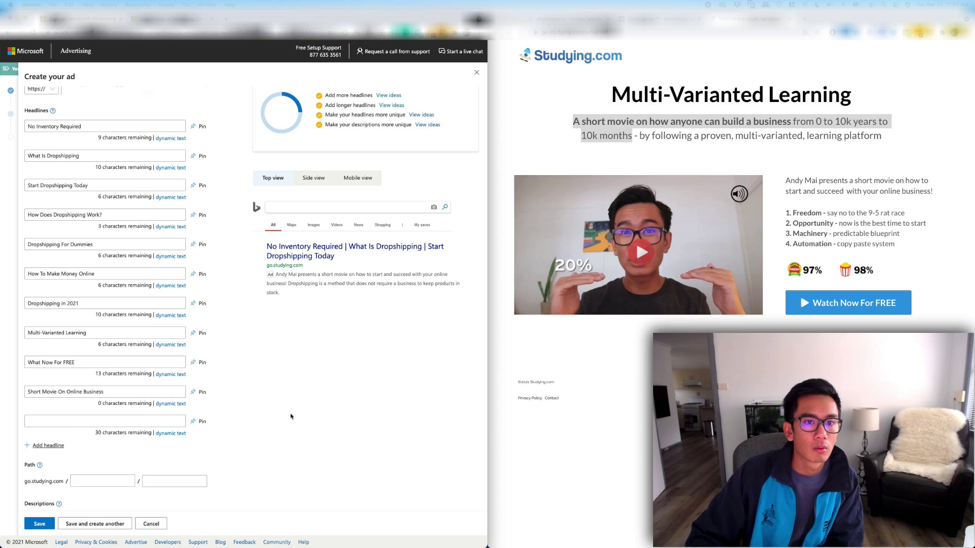
scroll(287, 416, down, 1)
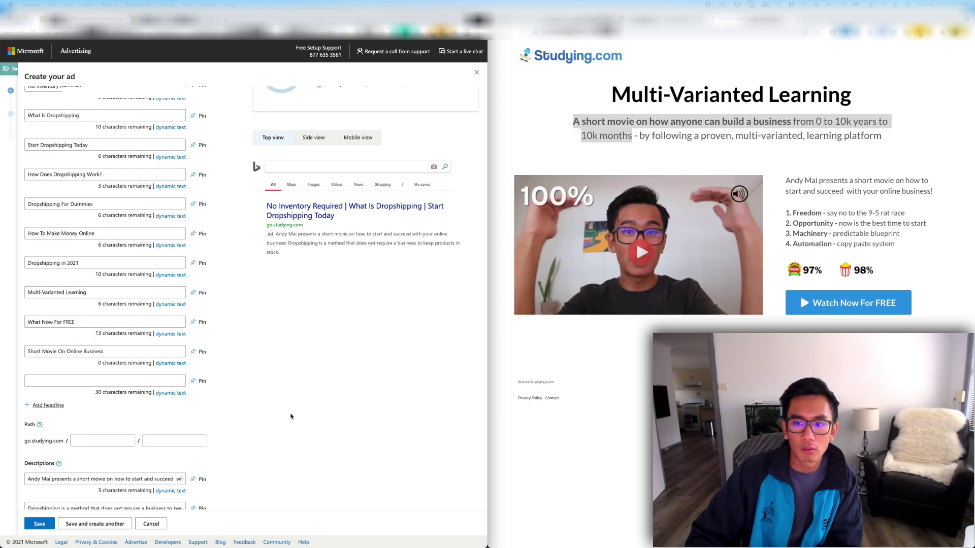
click(40, 381)
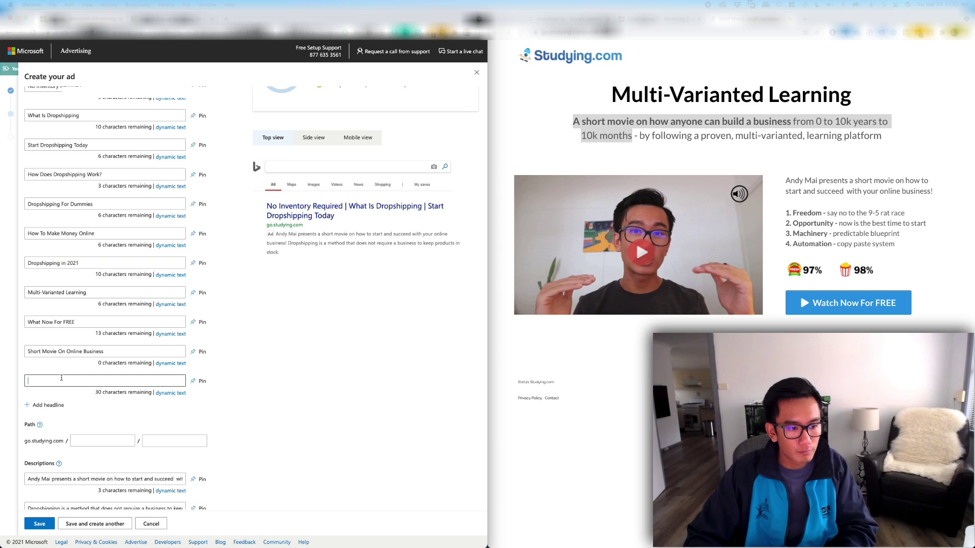
text(Say No T)
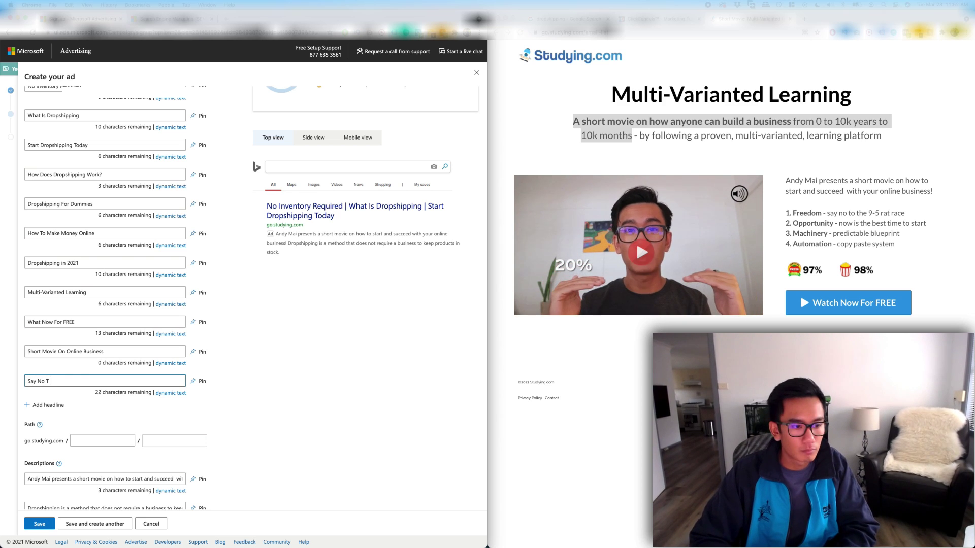
text(o The 9-5 Rat Race)
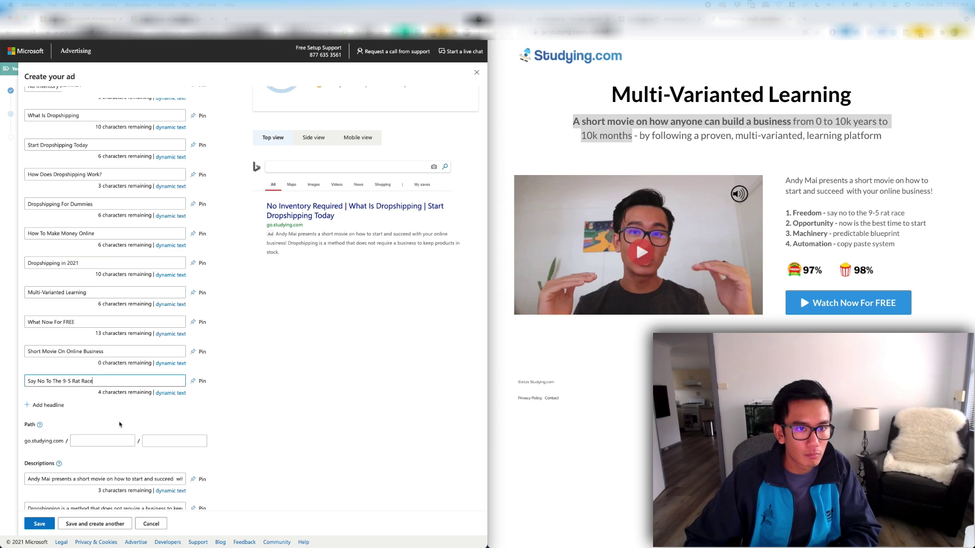
- Add one more empty headline and check the product or service examples among the ideas for longer headlines
scroll(120, 425, up, 2)
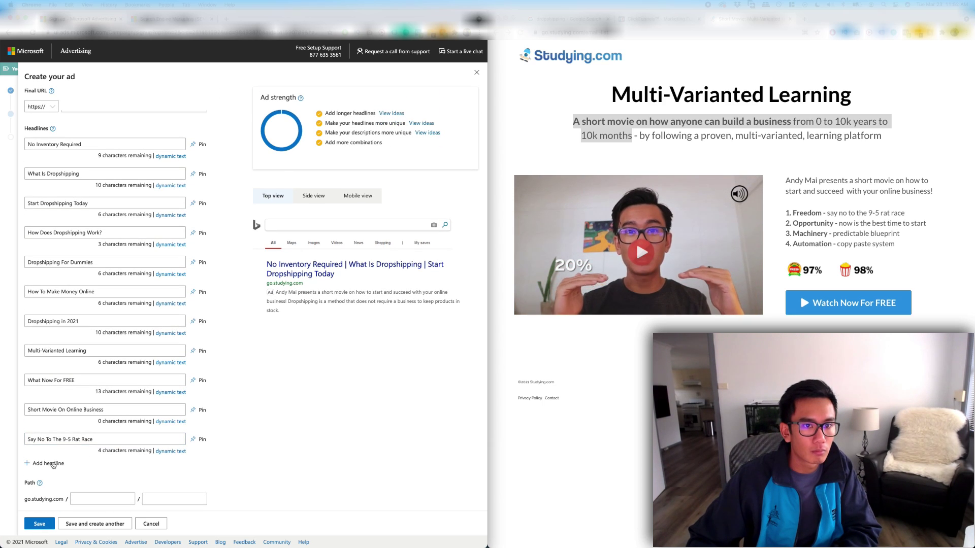
click(51, 464)
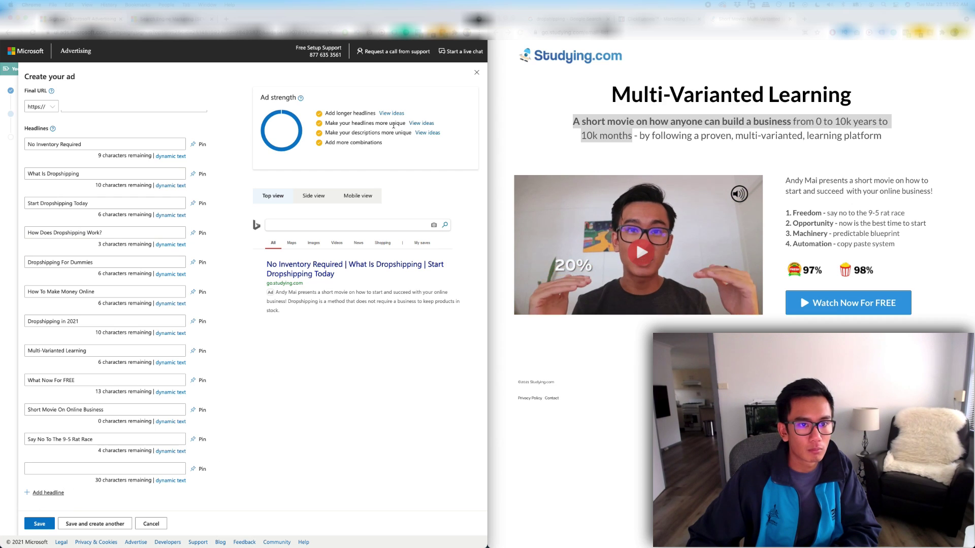
scroll(255, 224, up, 2)
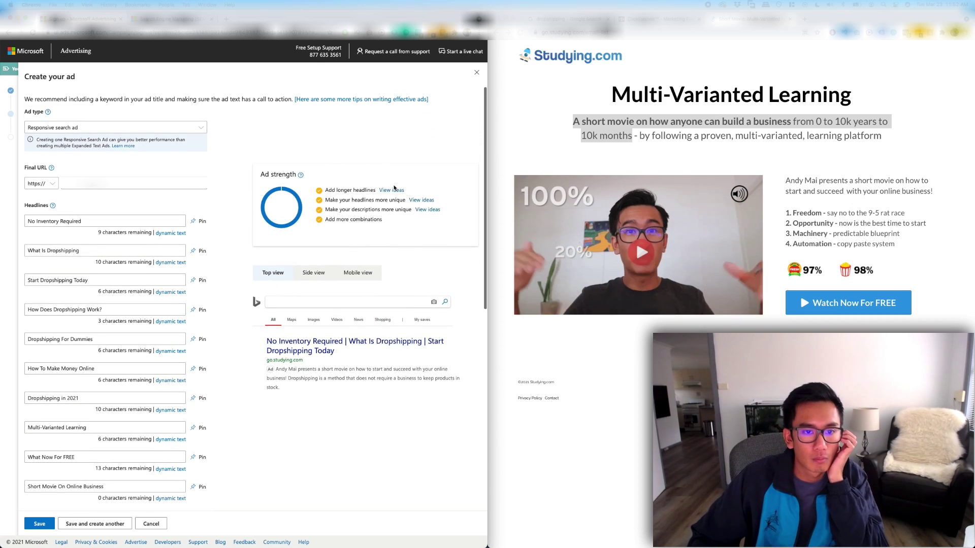
click(394, 191)
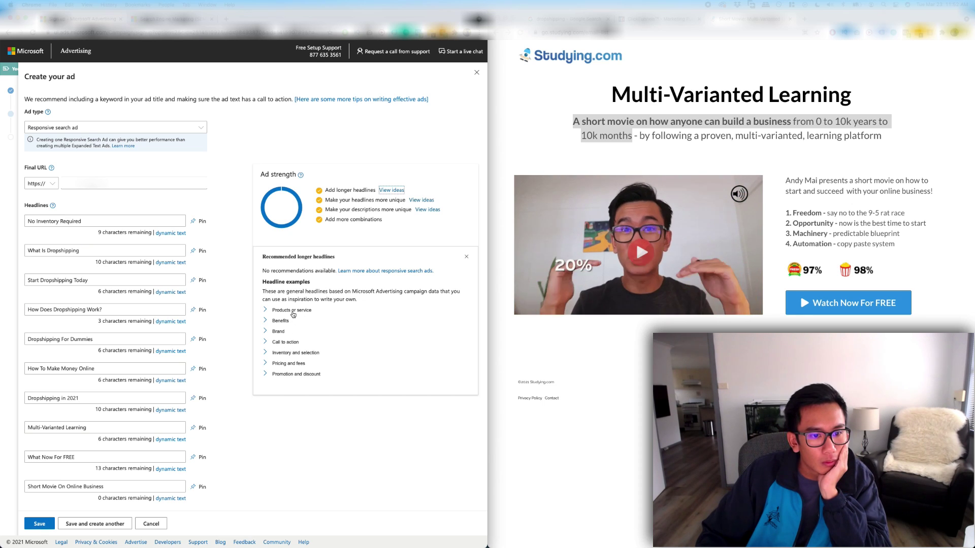
click(292, 310)
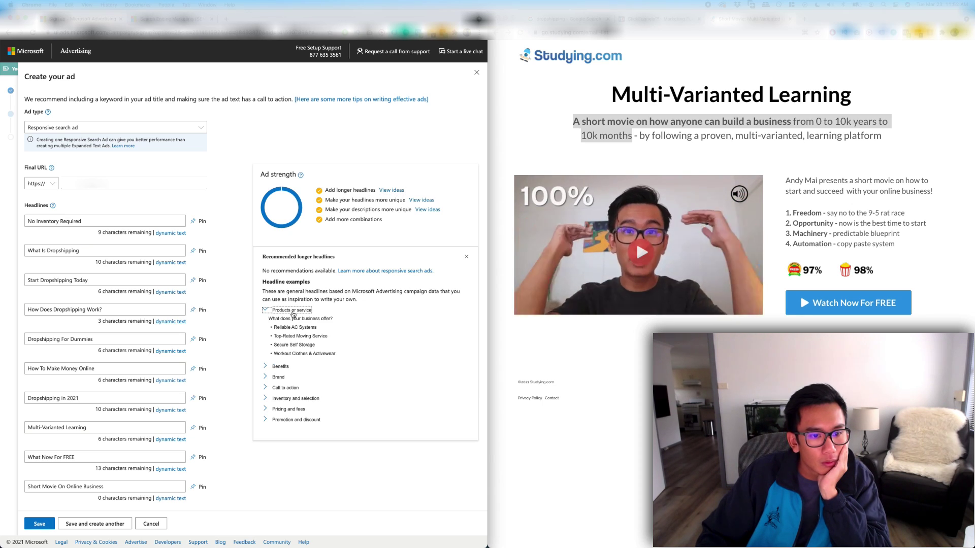
click(292, 311)
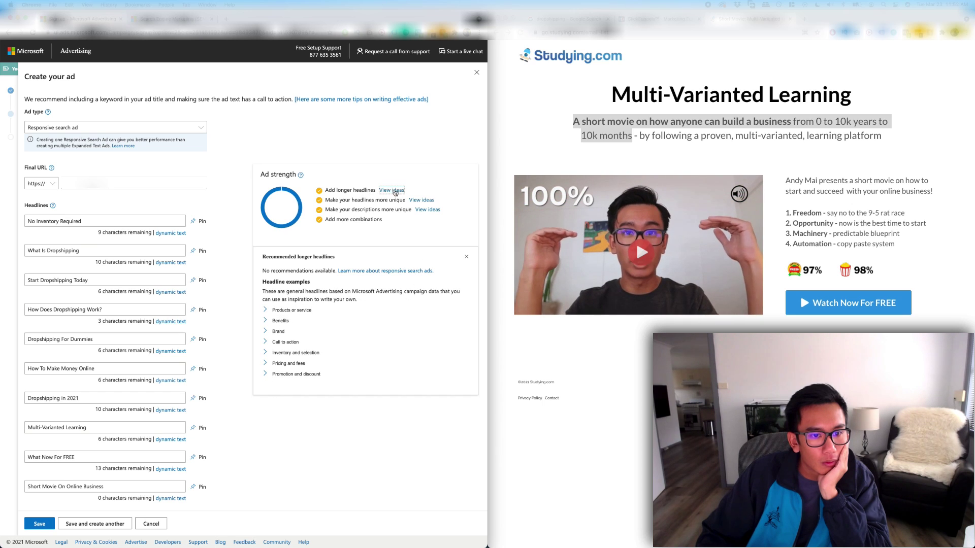
click(390, 190)
- Copy the ad's final URL into the mobile URL, go.studying.com/email-list
scroll(194, 300, down, 8)
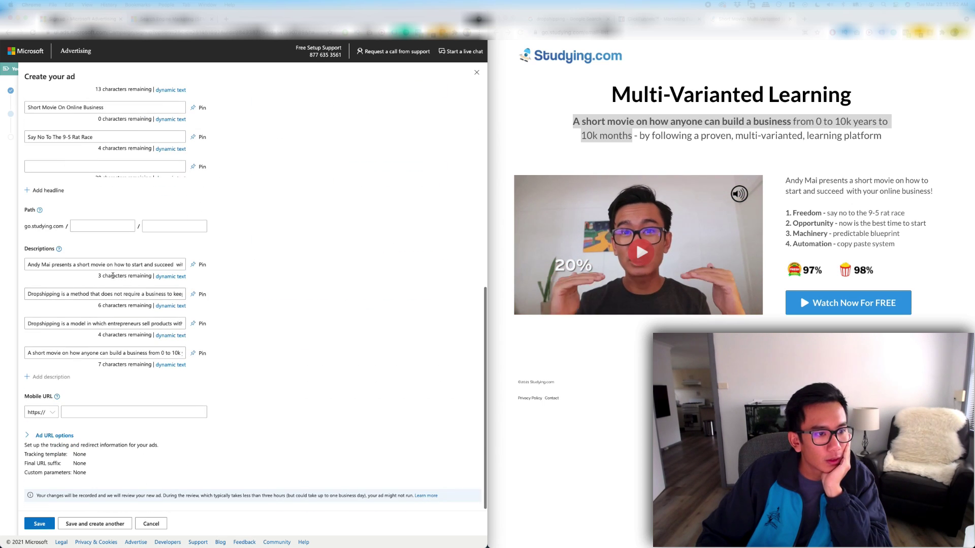
click(87, 415)
scroll(108, 394, up, 8)
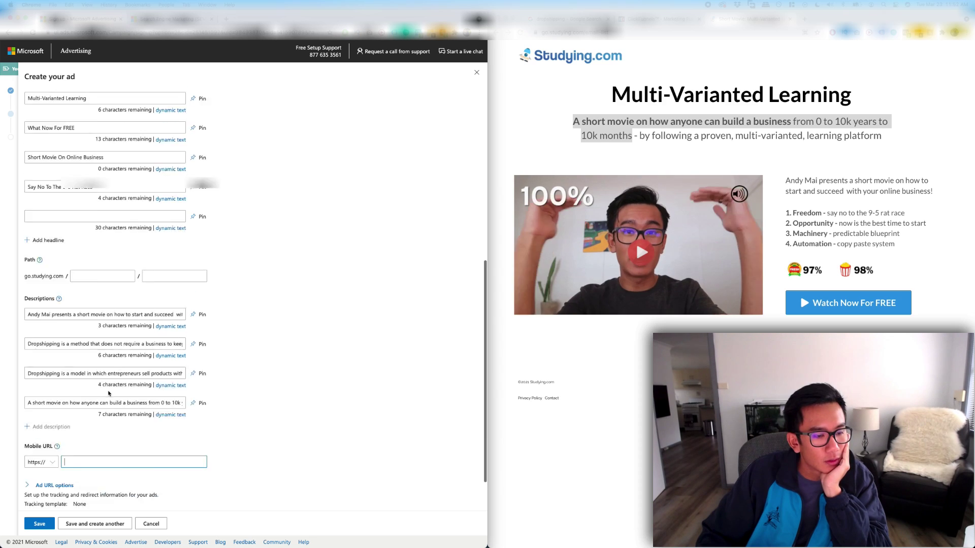
drag(137, 185, 1, 179)
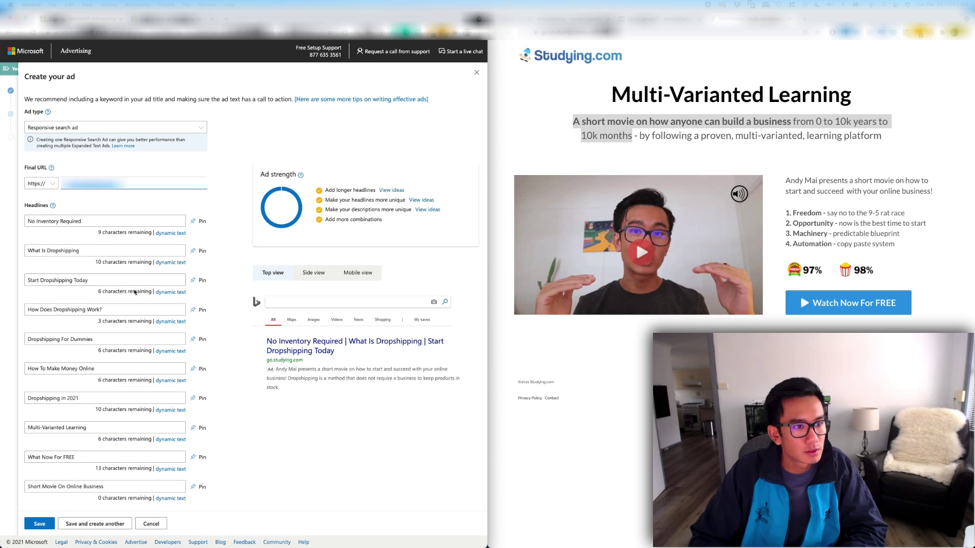
scroll(89, 417, down, 10)
key(super+v)
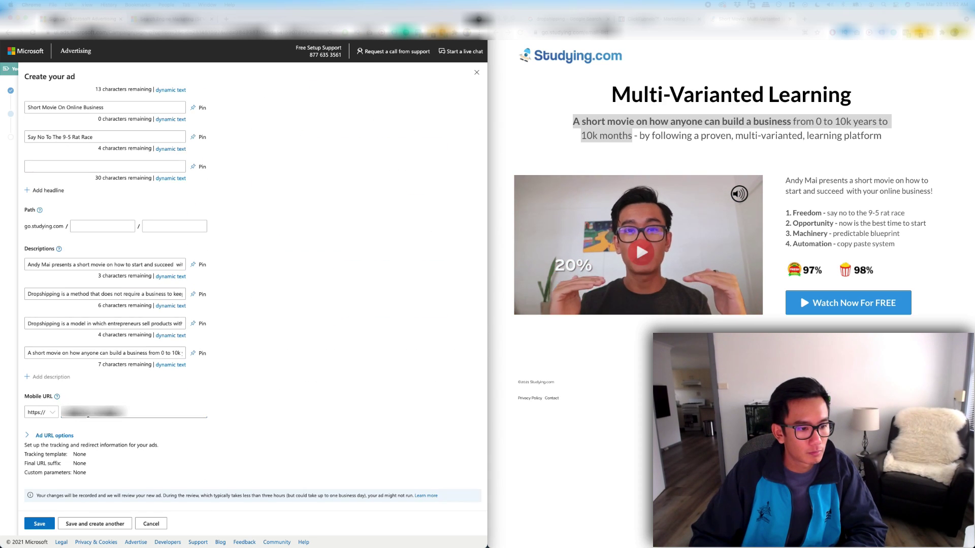
- Expand the ad URL options to check them, and save the ad
click(55, 436)
scroll(54, 436, down, 3)
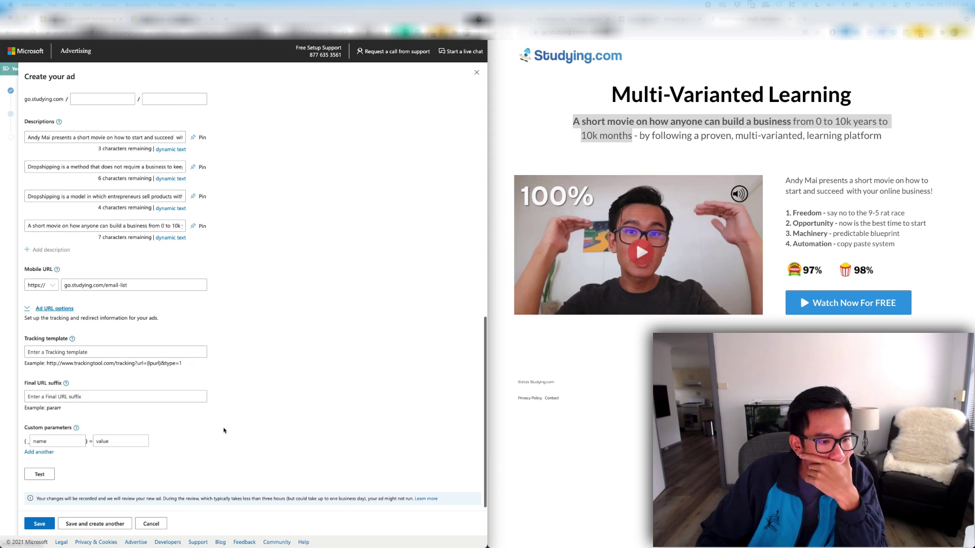
click(90, 529)
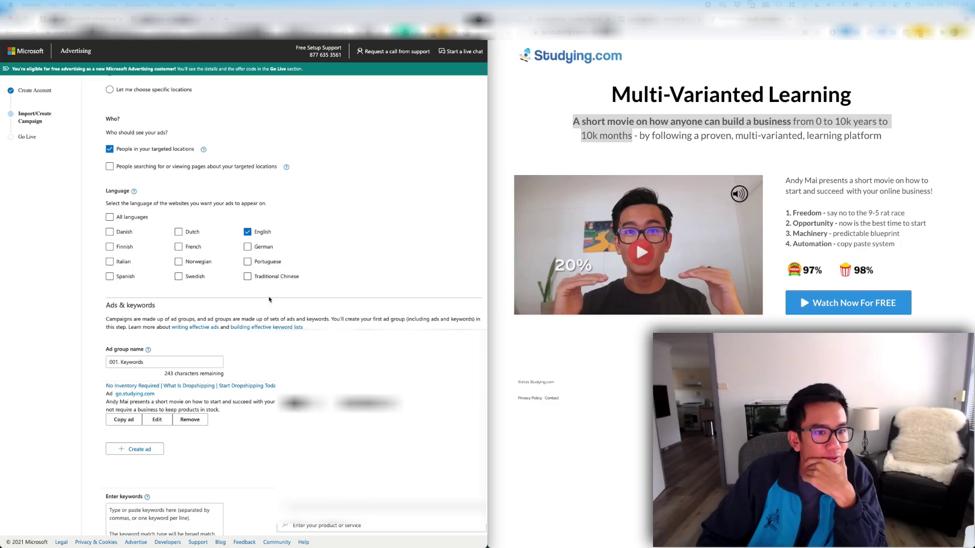
- Enter the keywords dropshipping, drop shipping, dropshipping business, what is dropshipping and cj dropshipping for the ad group
scroll(165, 252, down, 5)
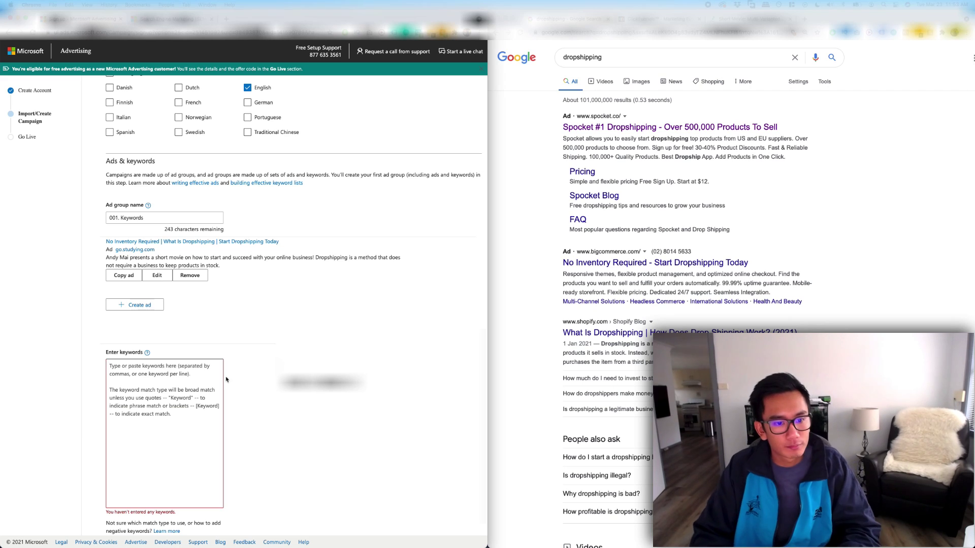
scroll(229, 352, down, 2)
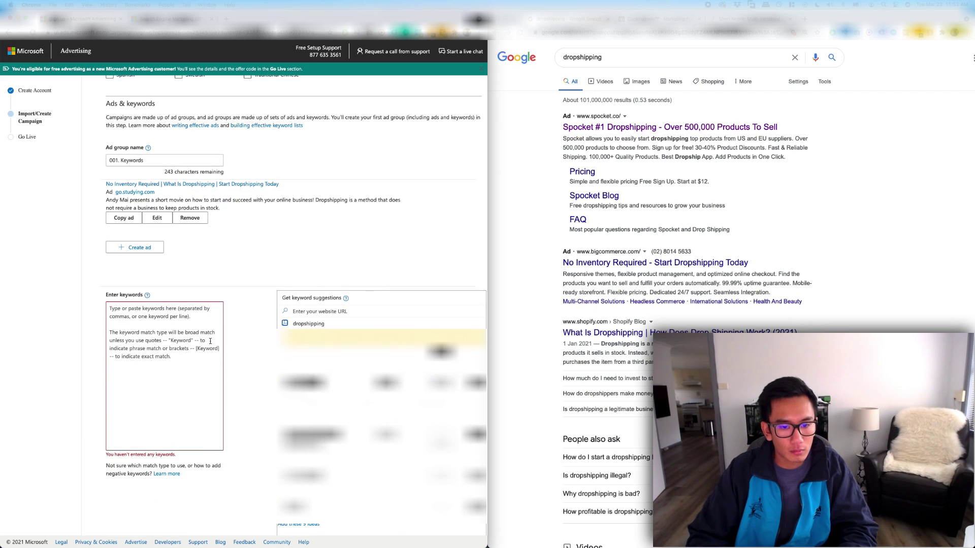
click(175, 325)
text(drop shipping)
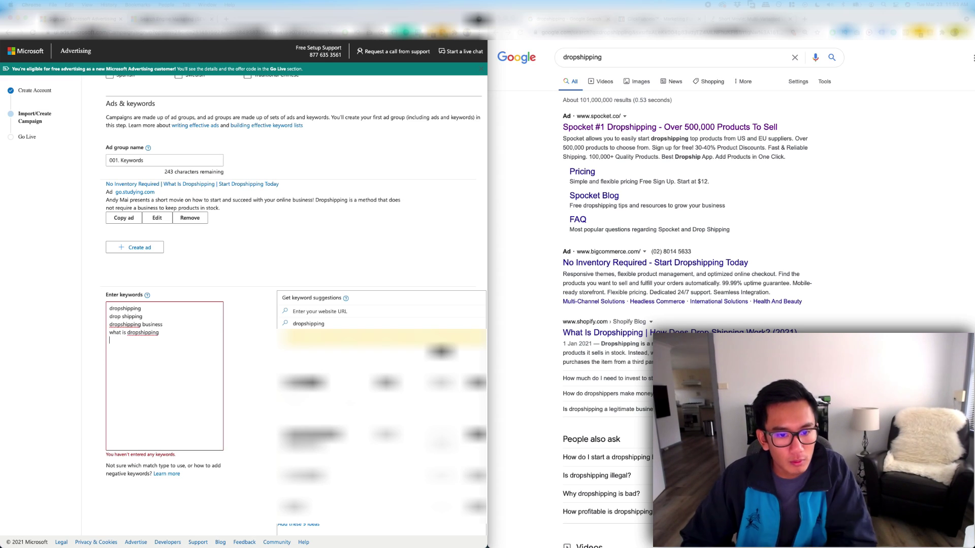
key(Tab)
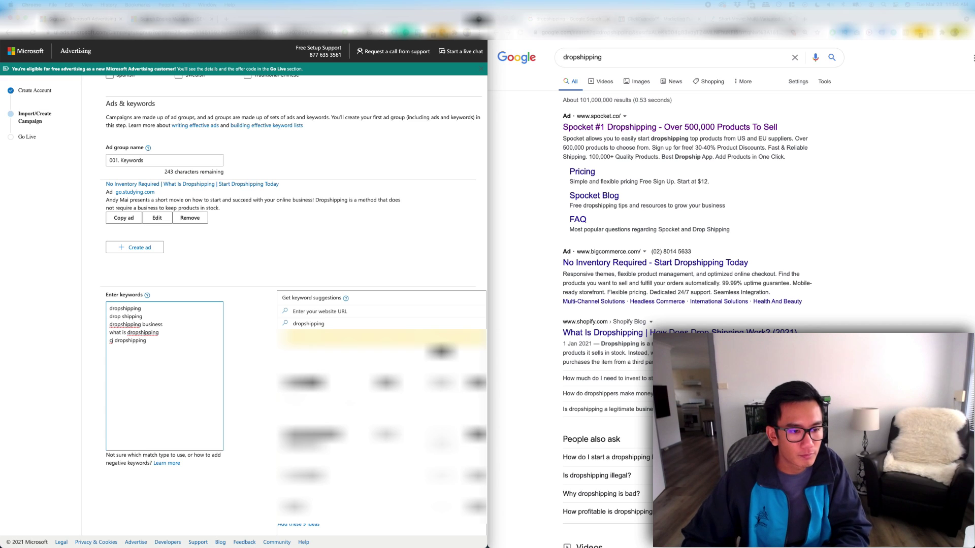
- Add drop shipping australia and go.studying.com/email-list to the ad group's keyword list
scroll(210, 366, down, 2)
click(339, 490)
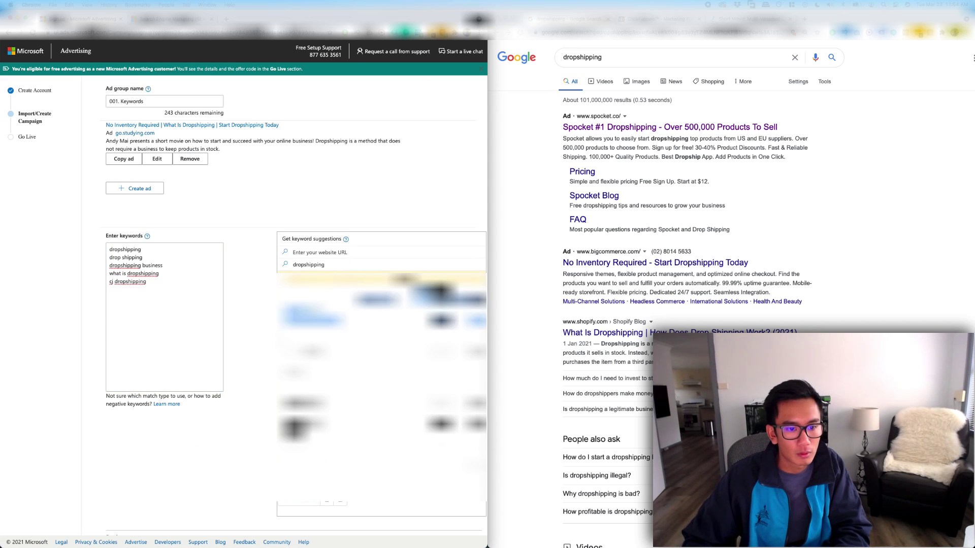
click(291, 336)
click(328, 503)
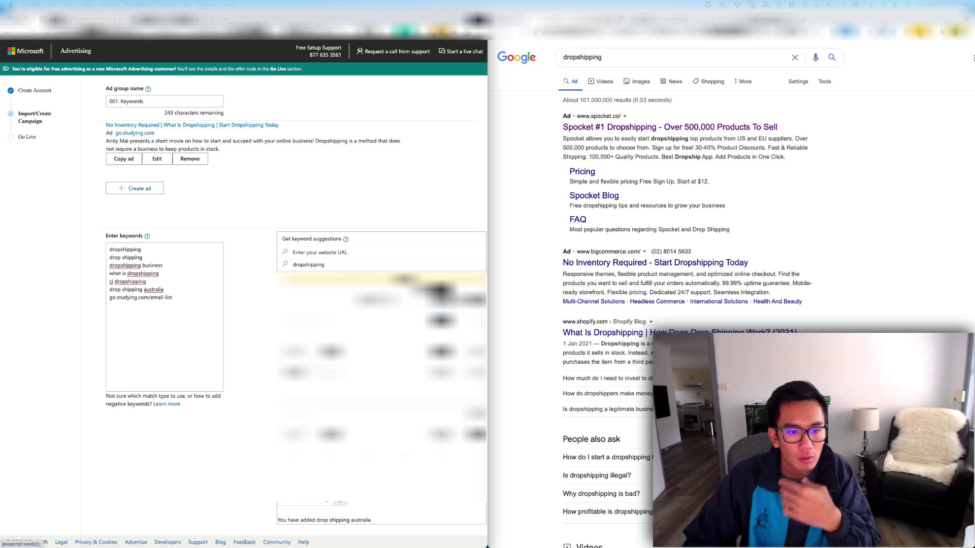
- Clear every keyword from the ad group's keyword list
click(163, 299)
drag(121, 275, 39, 234)
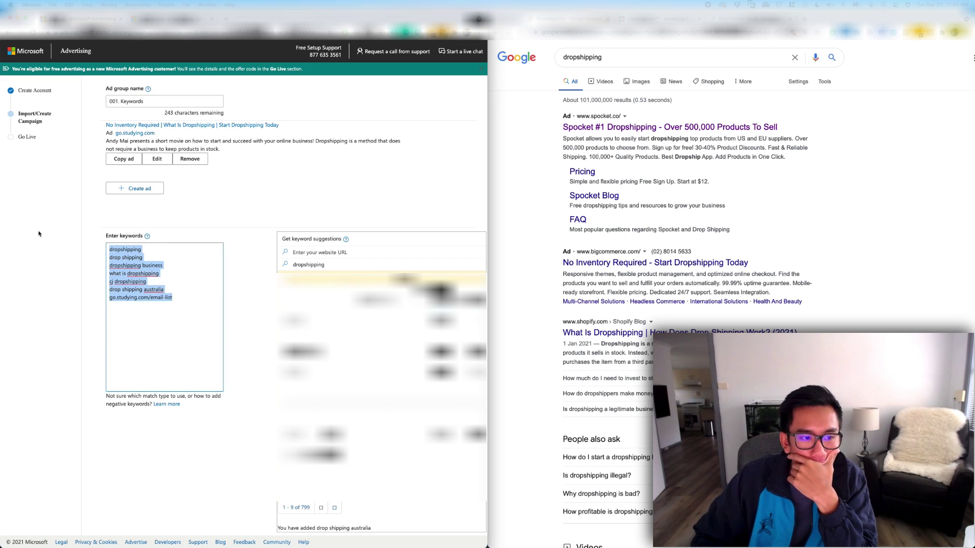
key(BackSpace)
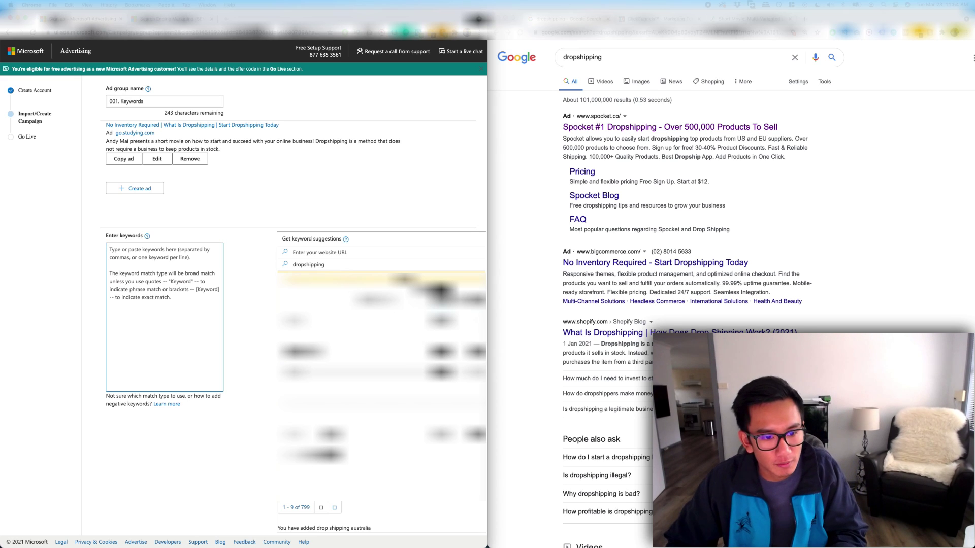
- Add the suggested keywords buy dropshipping business, drop shipping drop shipping, dropshipping online and own business ecommerce dropshipping
click(266, 324)
click(294, 336)
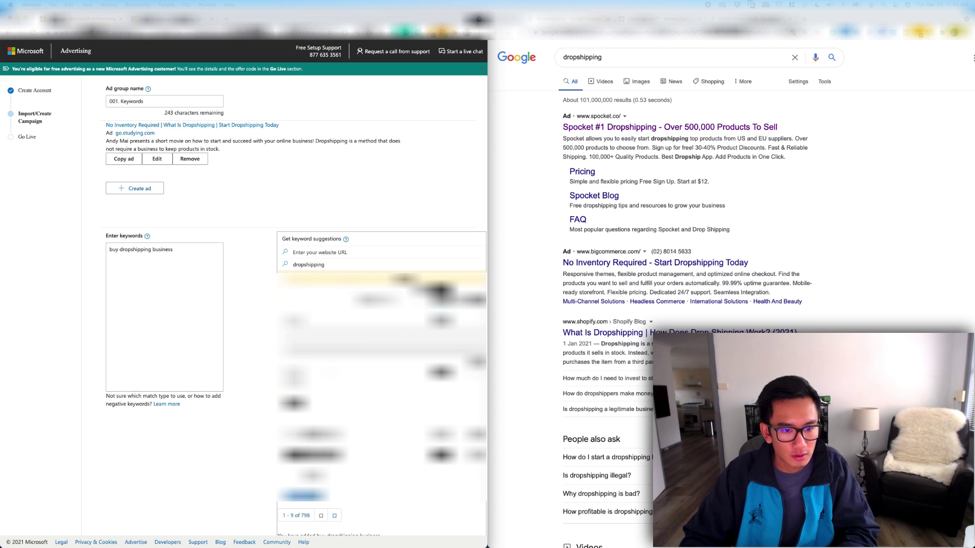
click(295, 337)
click(295, 336)
click(294, 373)
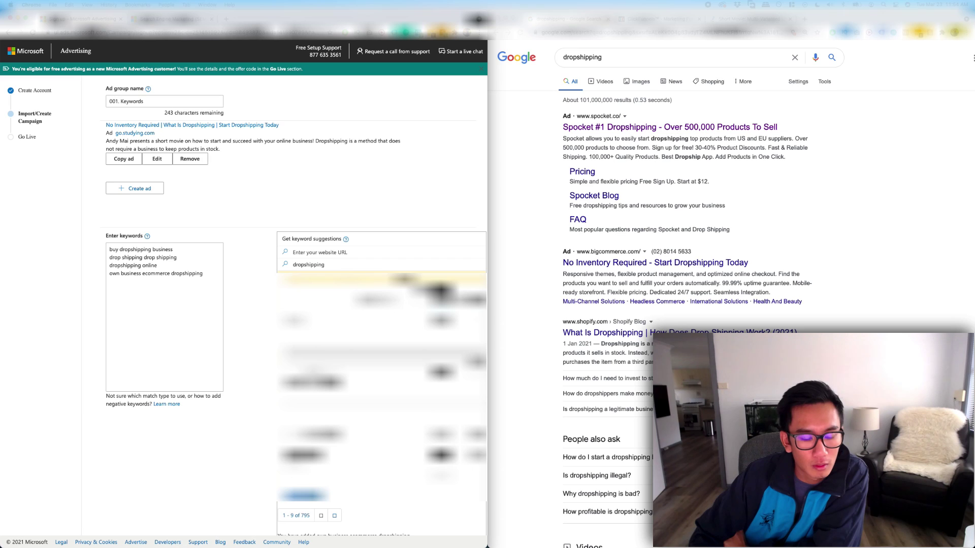
- Add the suggested keywords dropshipping australia, b2b ecommerce platform comparison dropshipping, aliexpress dropshipping center link and best dropshipping company
click(295, 373)
click(294, 373)
click(294, 404)
click(294, 403)
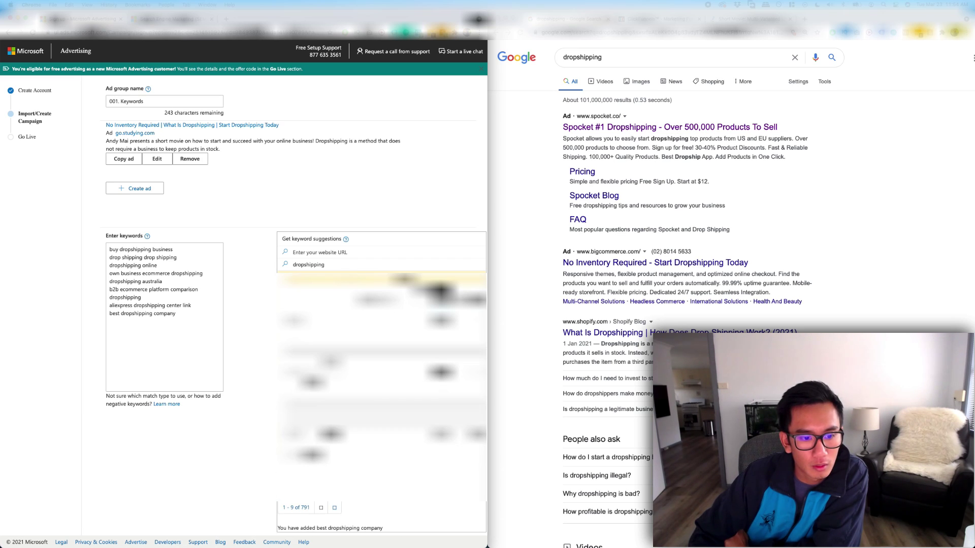
- Add the suggested keywords dropshipping center aliexpress join, supplement dropshipping and walmart dropshipping
click(320, 452)
click(328, 459)
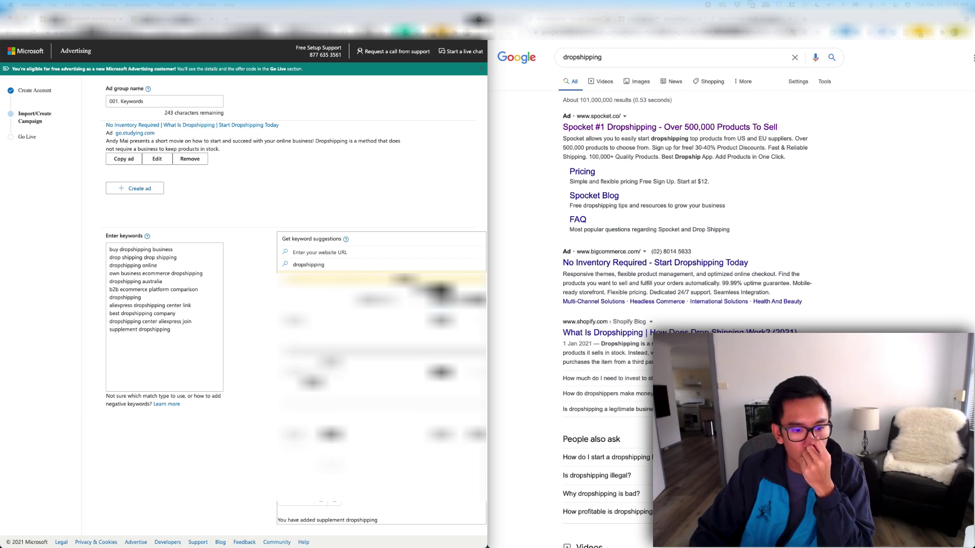
click(327, 461)
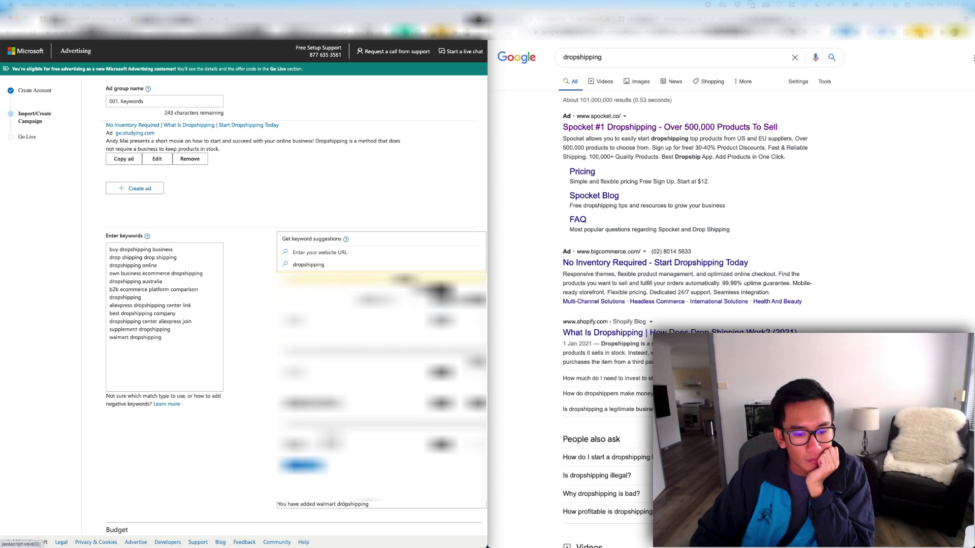
- Add the suggested keywords dropshipping tools, dropshipping items, dropshipping beginners, dropshipping made easy and dropshipping tutorial
click(304, 460)
click(305, 439)
click(305, 419)
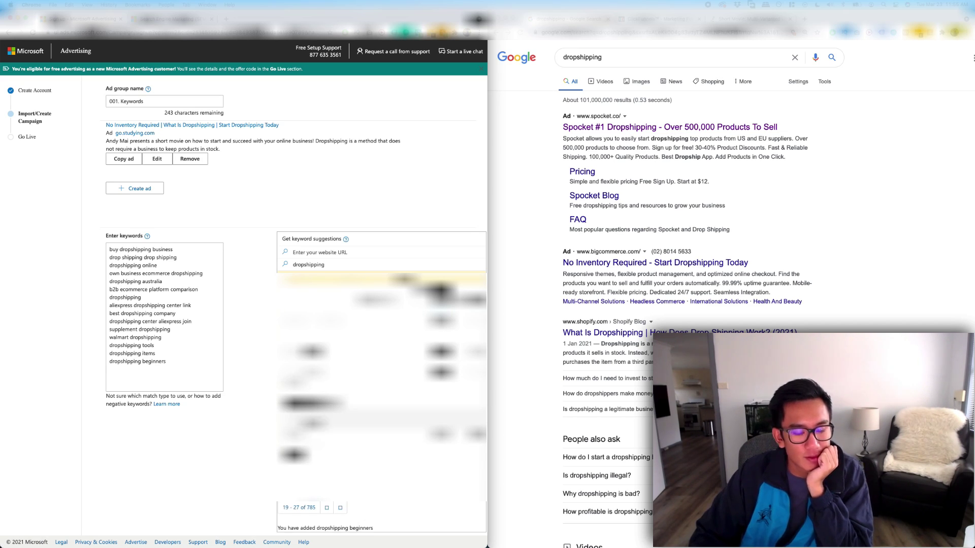
click(478, 434)
click(477, 435)
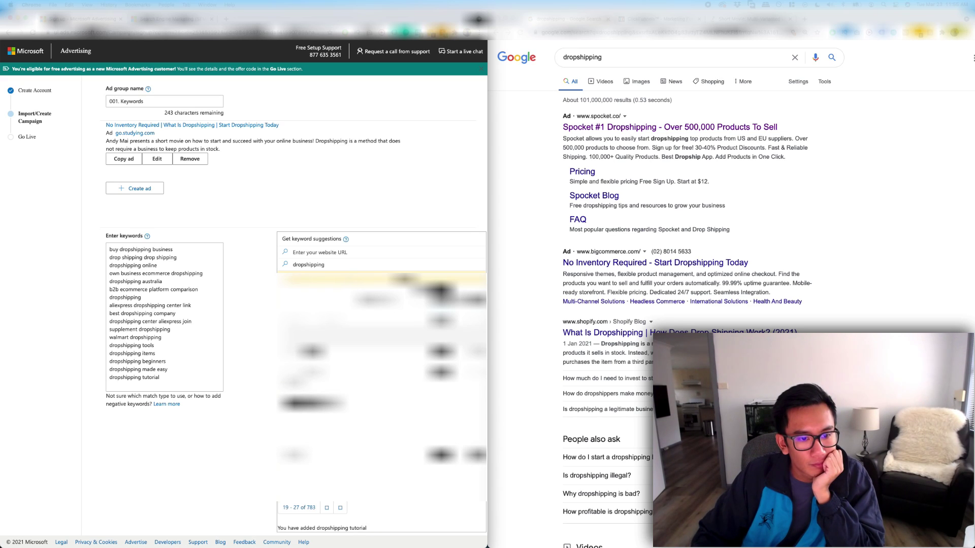
- Add the suggested keywords drop shipper wholesale, shopify dropshipping solution and aliexpress dropshipping center product analysis
click(304, 336)
click(305, 439)
click(305, 409)
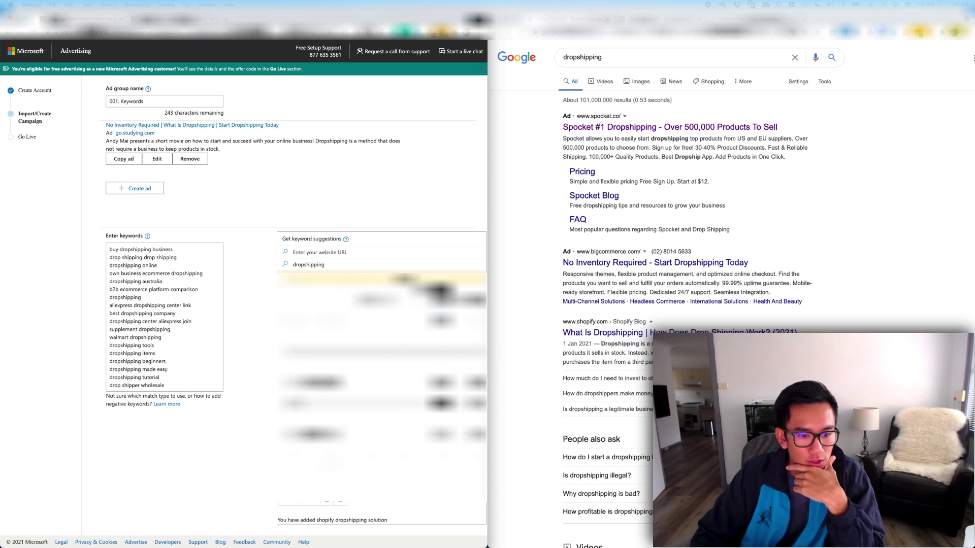
click(304, 389)
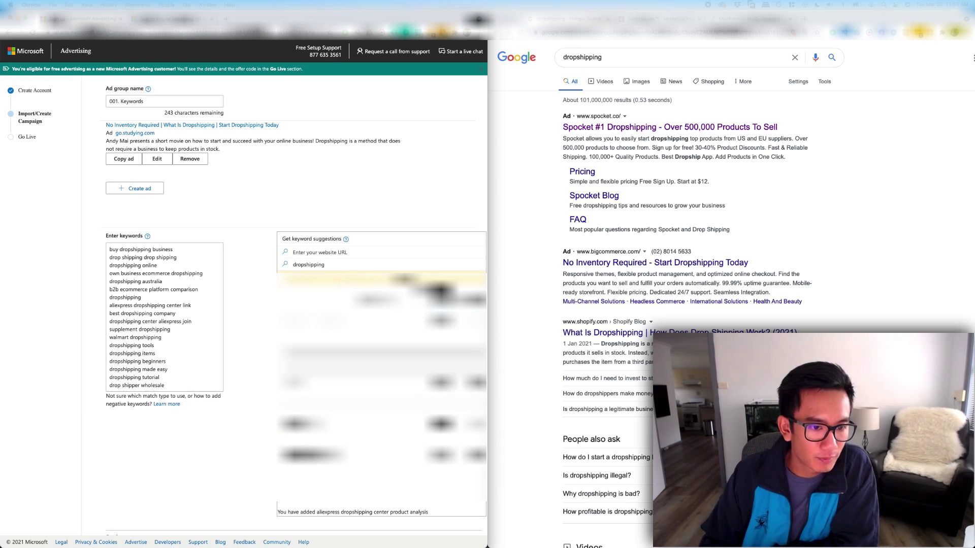
- Add more suggested keywords to the ad group, including amazon dropshipping business opportunities and what is drop shopping
click(305, 424)
click(305, 440)
click(305, 456)
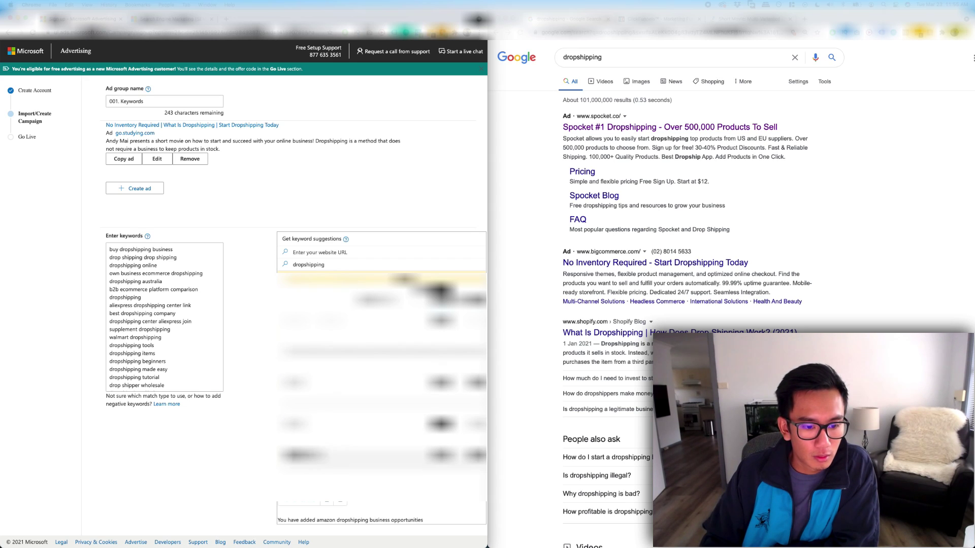
click(305, 455)
click(305, 456)
click(304, 455)
click(305, 455)
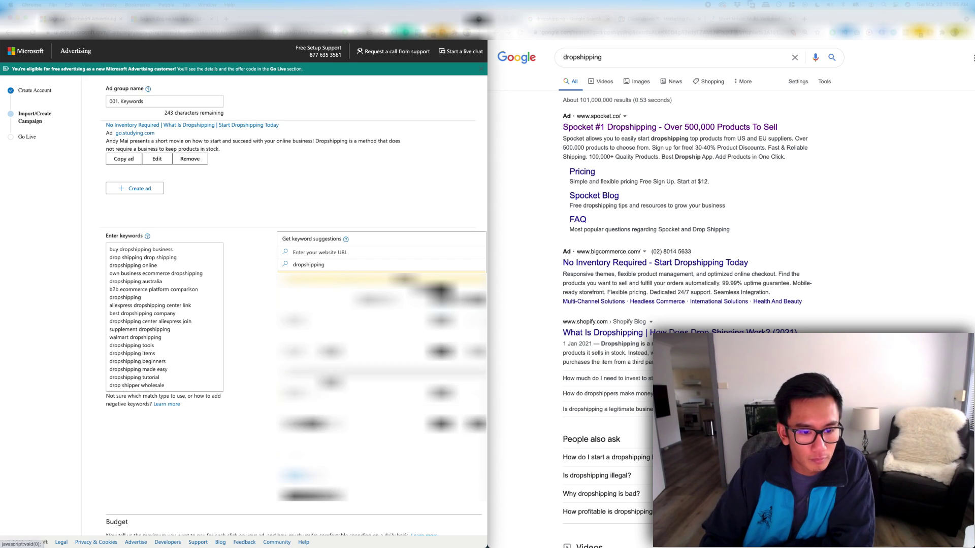
click(305, 320)
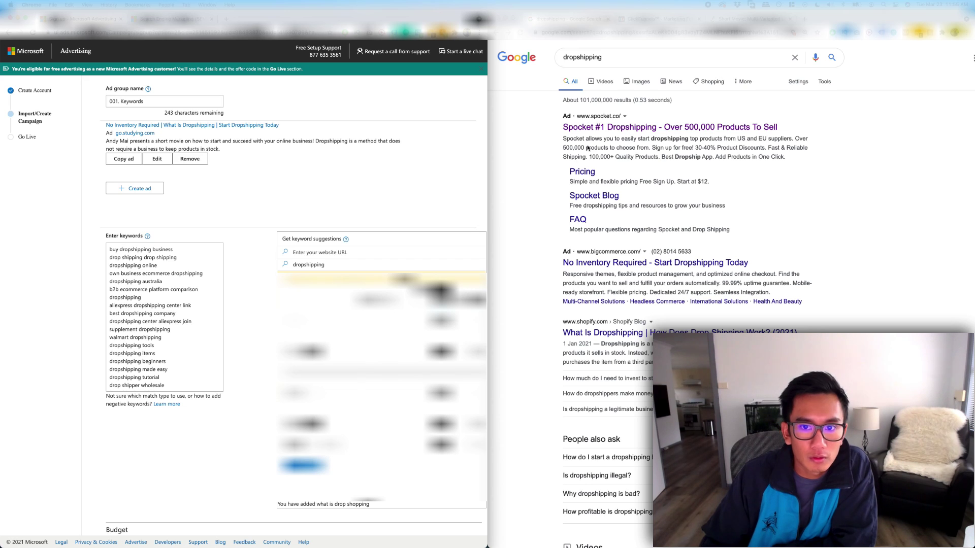
- Add further keyword suggestions, including best dropshipping business, wholesale dropshipping usa and dropshipping suppliers list
scroll(588, 148, right, 1)
click(305, 321)
click(305, 336)
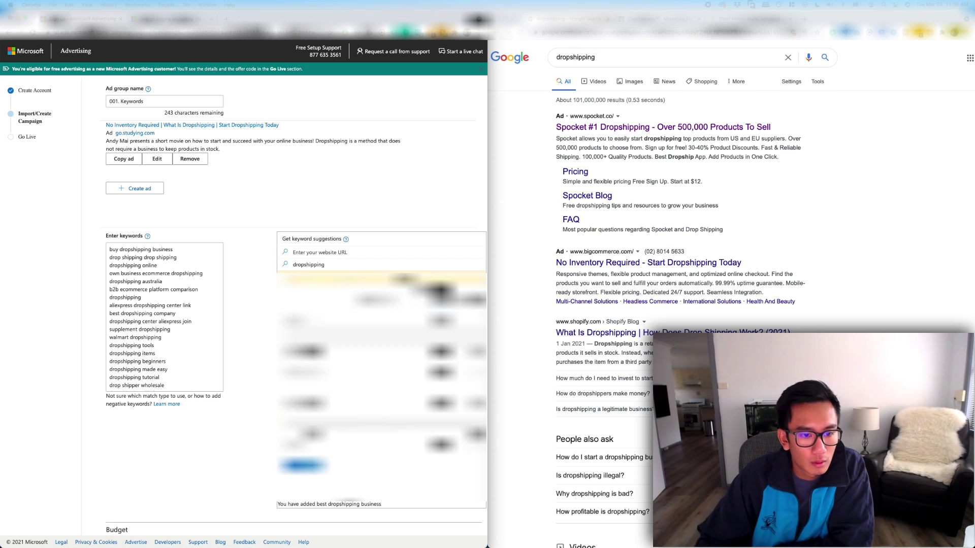
click(305, 335)
click(305, 372)
click(305, 373)
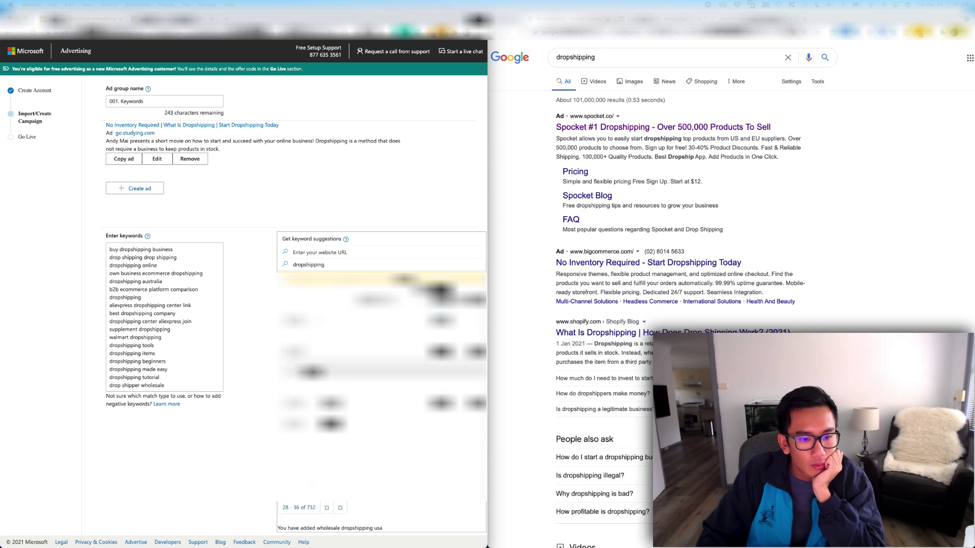
click(305, 372)
click(305, 372)
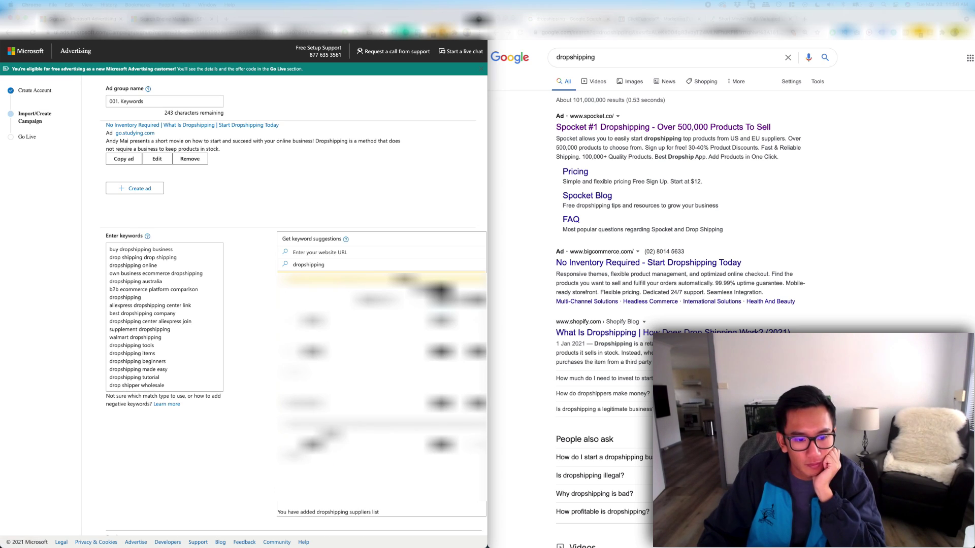
click(305, 496)
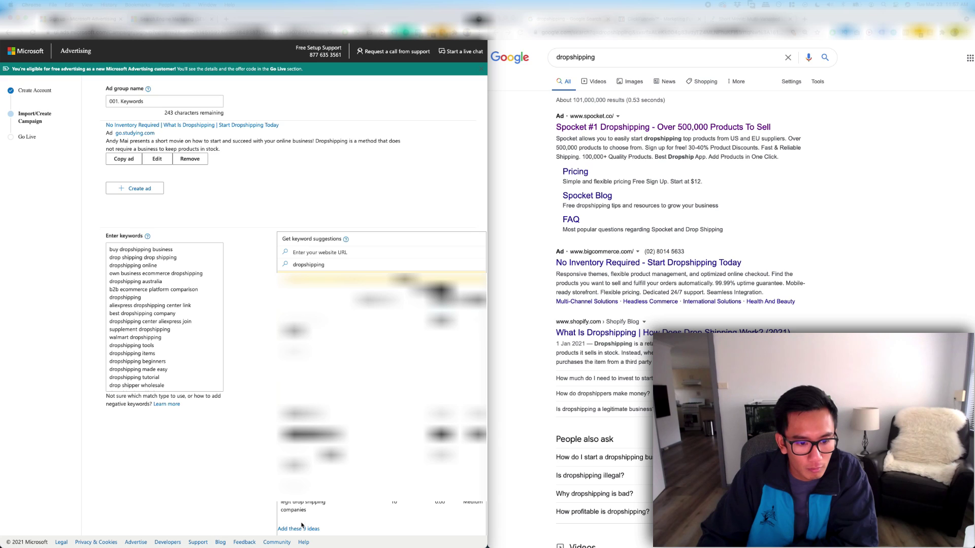
- Review the full list of keywords collected for the ad group
scroll(305, 524, down, 2)
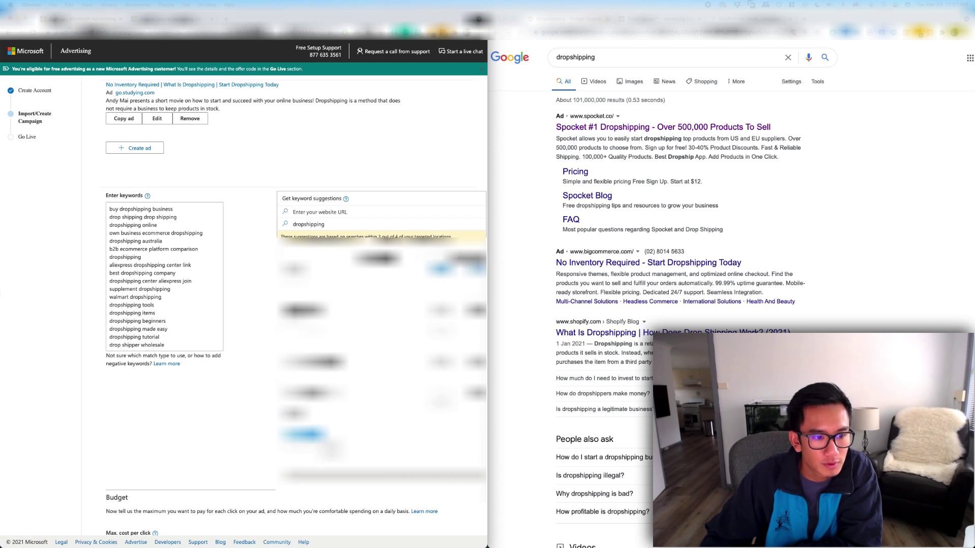
scroll(186, 330, down, 10)
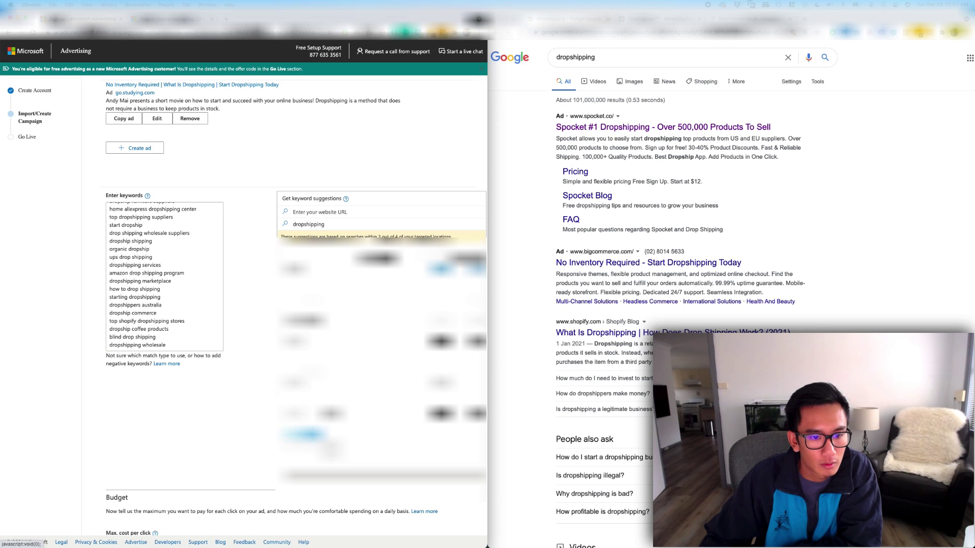
scroll(381, 355, down, 2)
scroll(381, 355, down, 3)
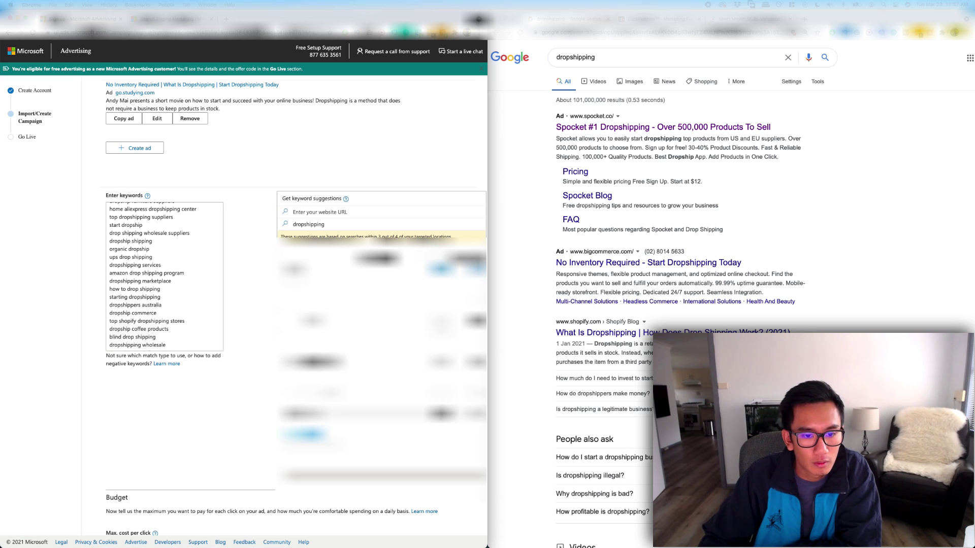
scroll(337, 425, down, 3)
scroll(339, 421, up, 3)
scroll(216, 303, up, 15)
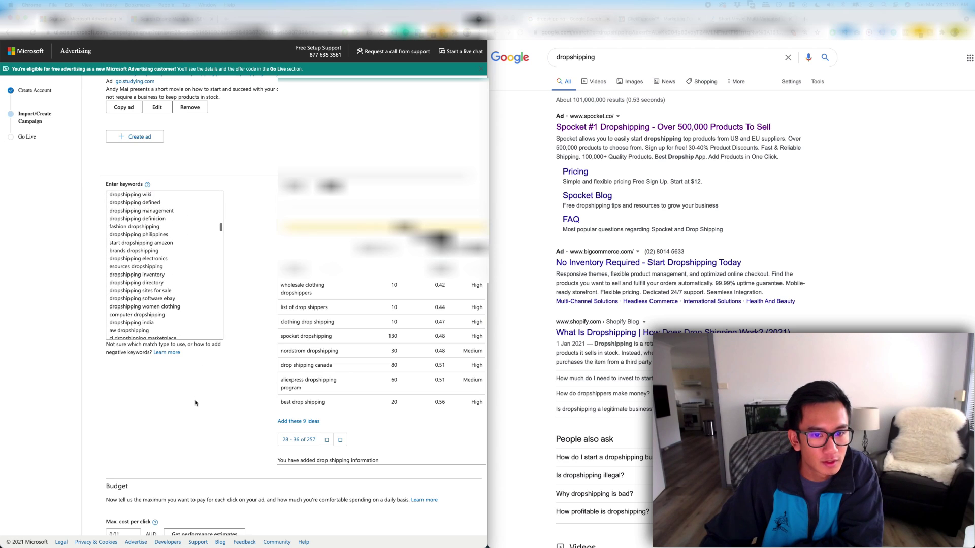
- Check the maximum CPC explanation and performance estimates, and set the maximum cost per click to 0.50 AUD
scroll(197, 401, down, 2)
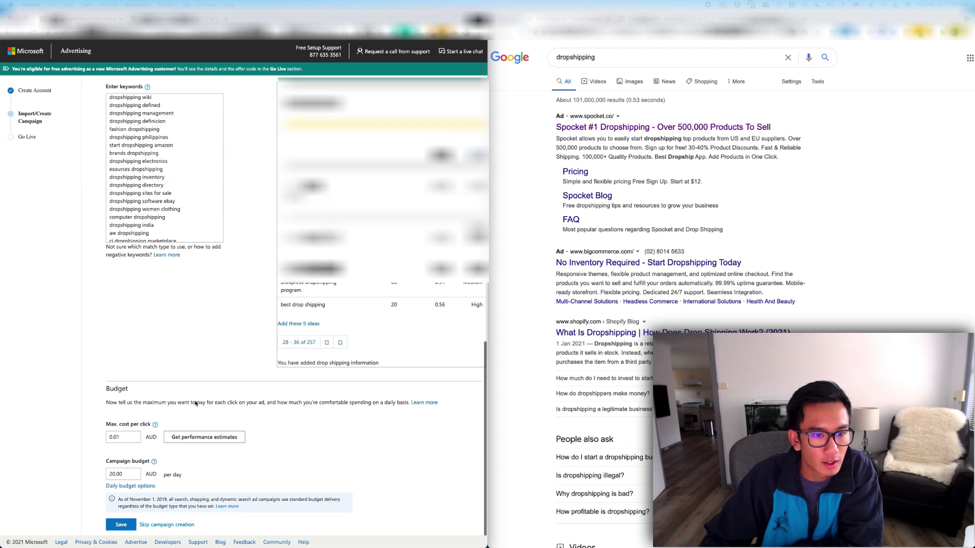
click(155, 426)
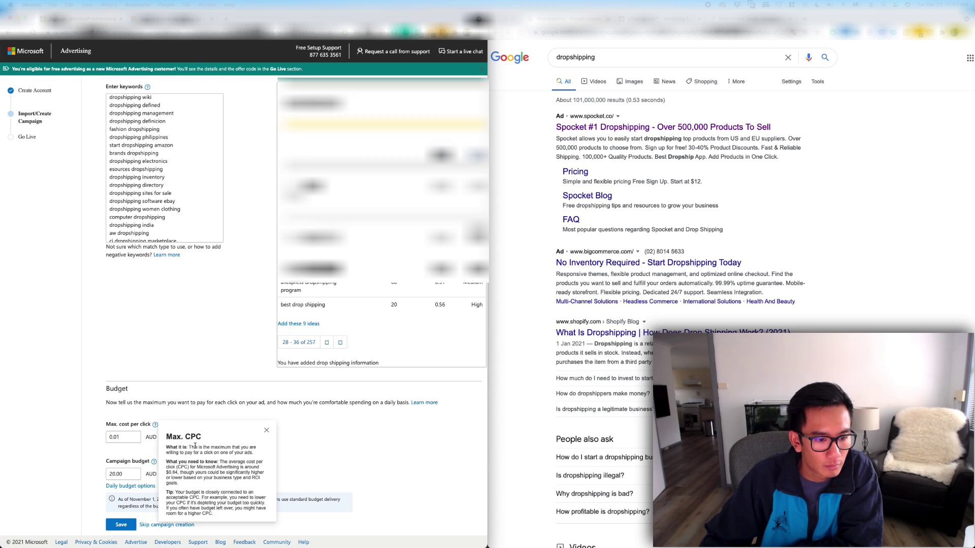
click(266, 432)
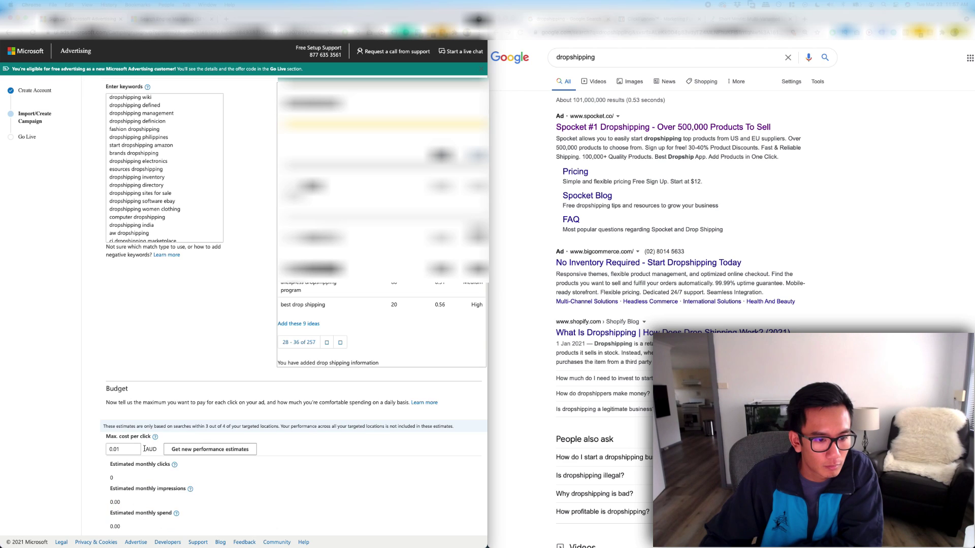
scroll(136, 446, down, 3)
click(116, 356)
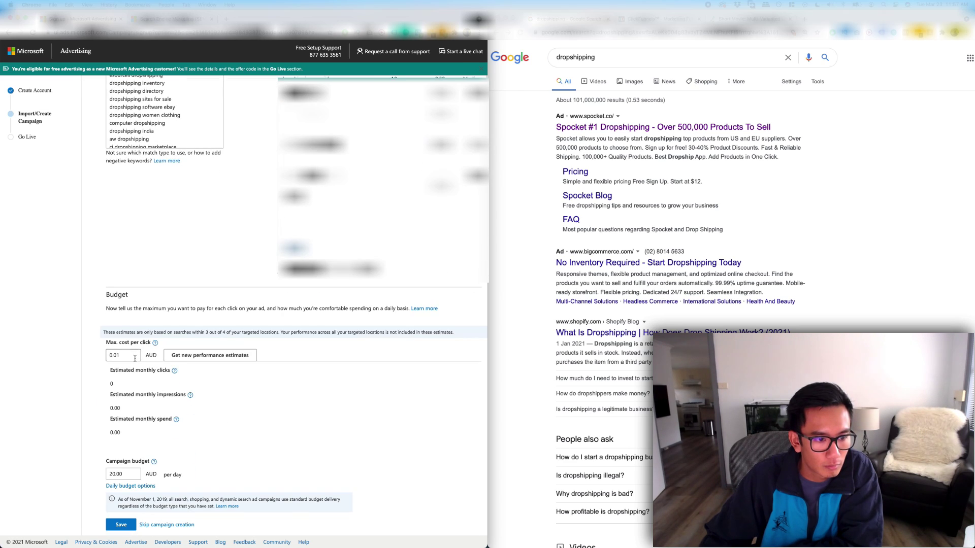
drag(116, 357, 115, 359)
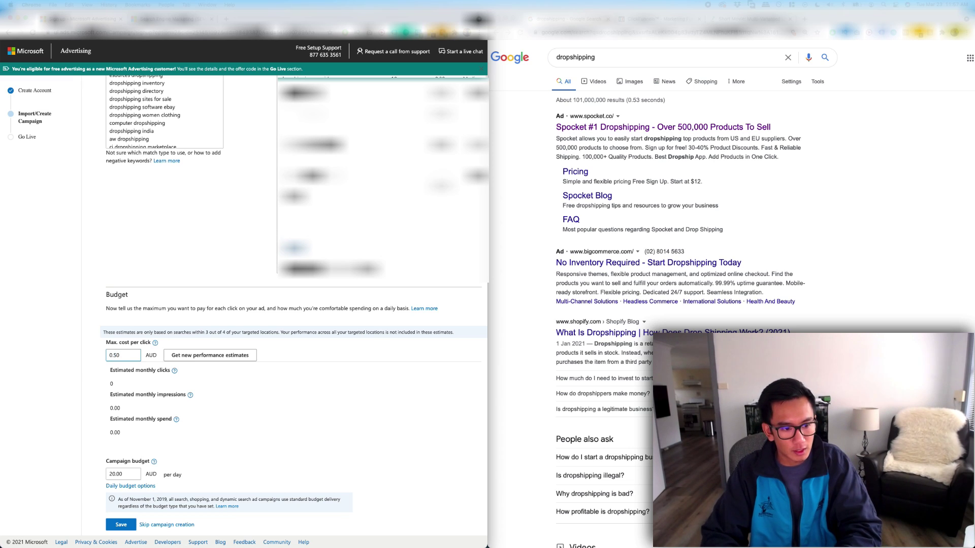
- Set the campaign budget to 10 AUD per day and save the campaign
drag(124, 474, 105, 475)
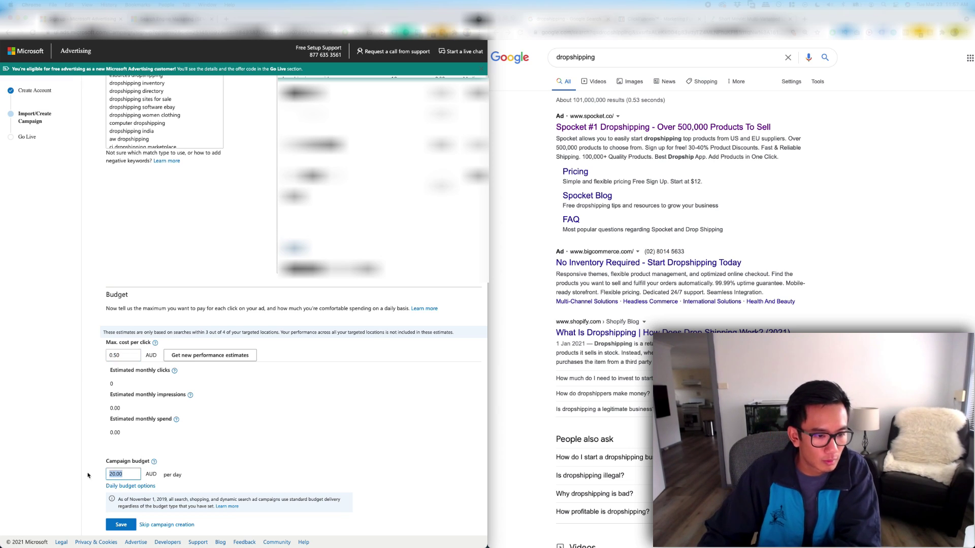
text(10)
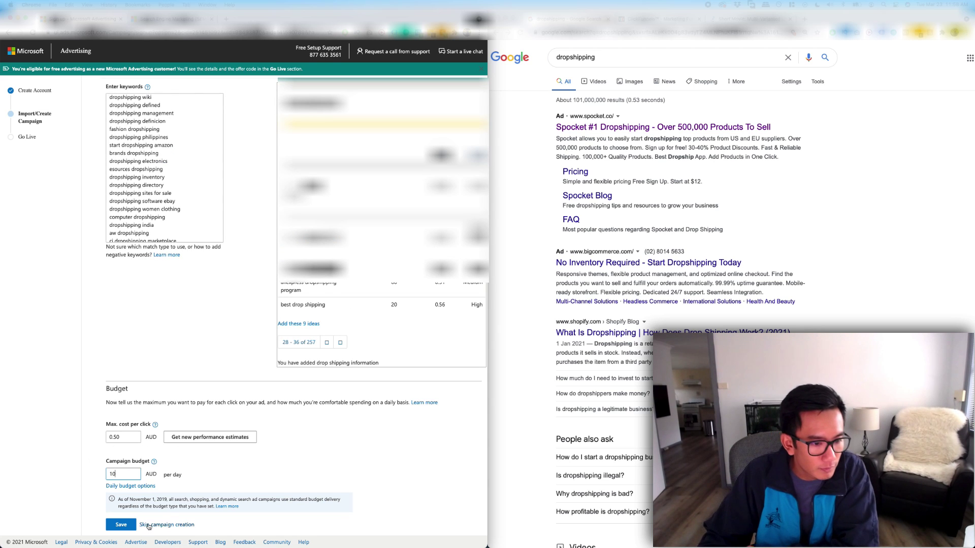
click(121, 525)
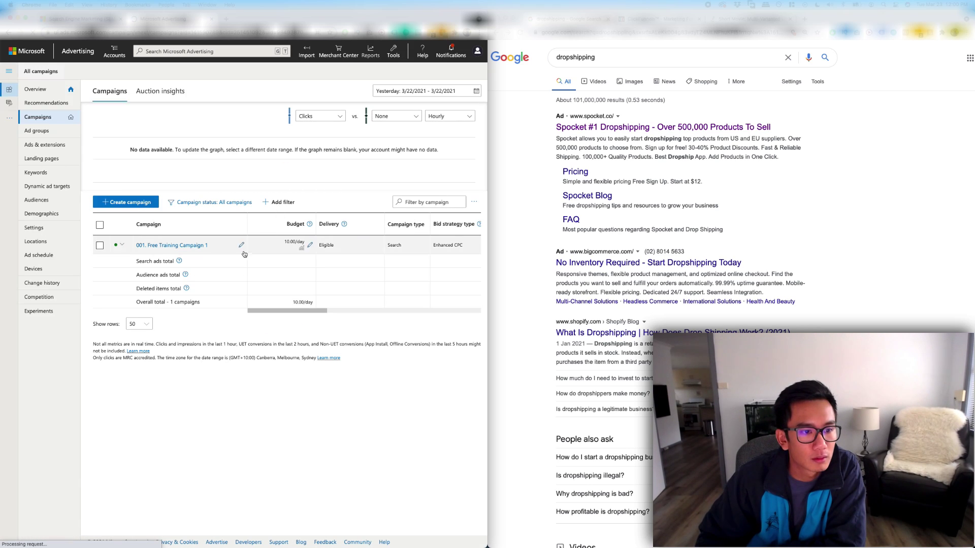
- Look at the ad groups and graph metric options of 001. Free Training Campaign 1, and return to the campaign list
click(152, 246)
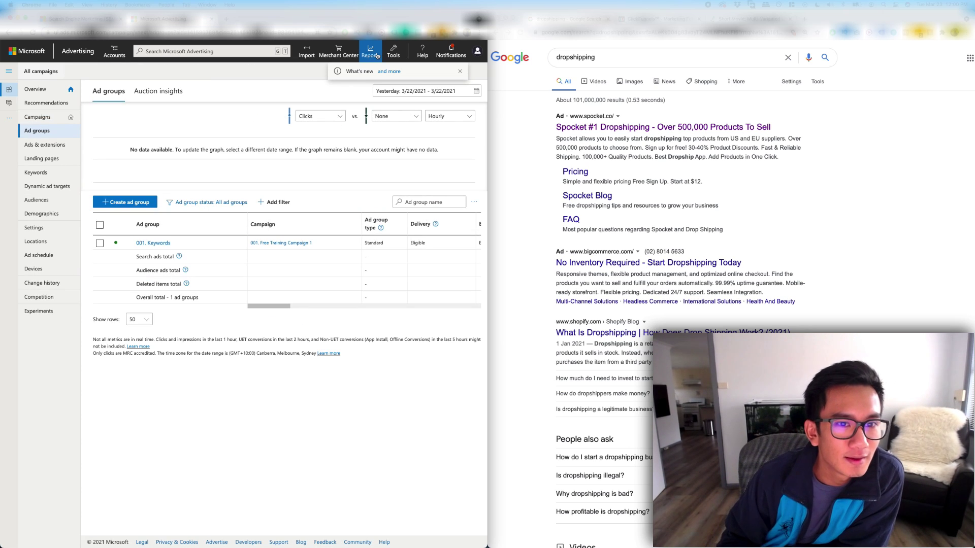
click(314, 118)
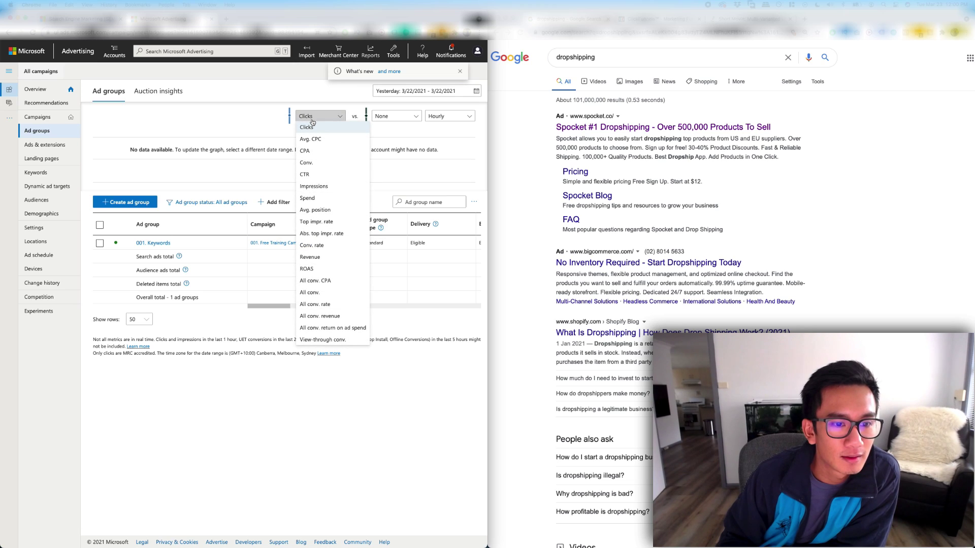
click(218, 188)
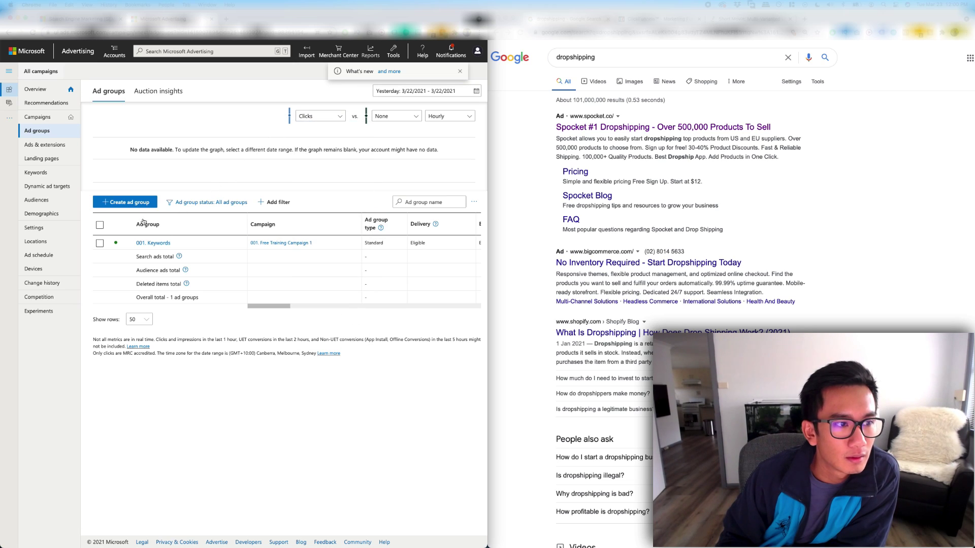
click(27, 119)
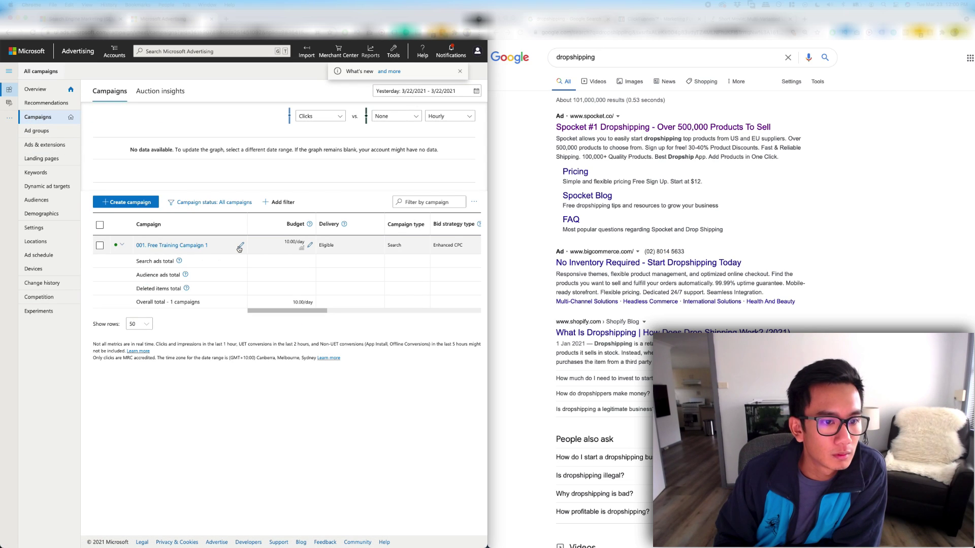
click(239, 249)
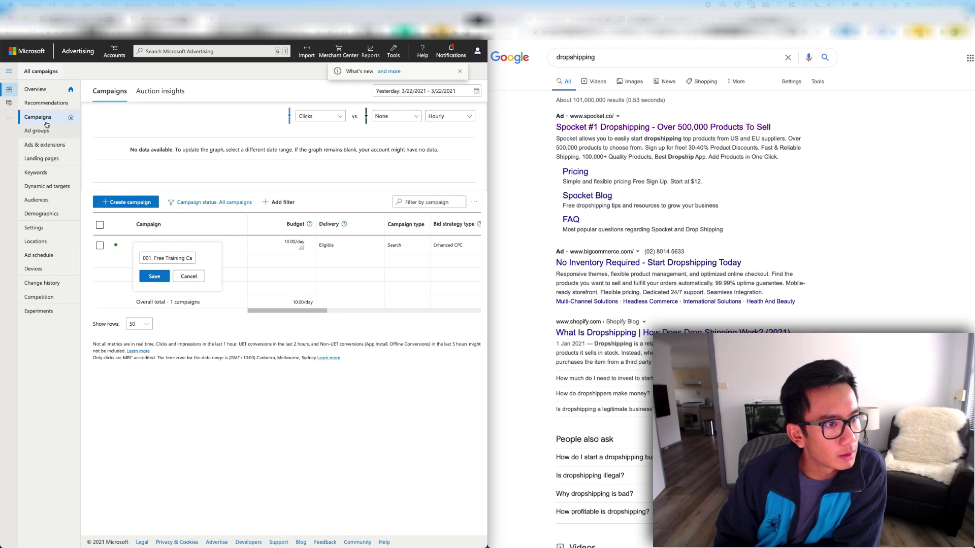
- Open the campaign settings overview and examine all of its columns for 001. Free Training Campaign 1
click(41, 231)
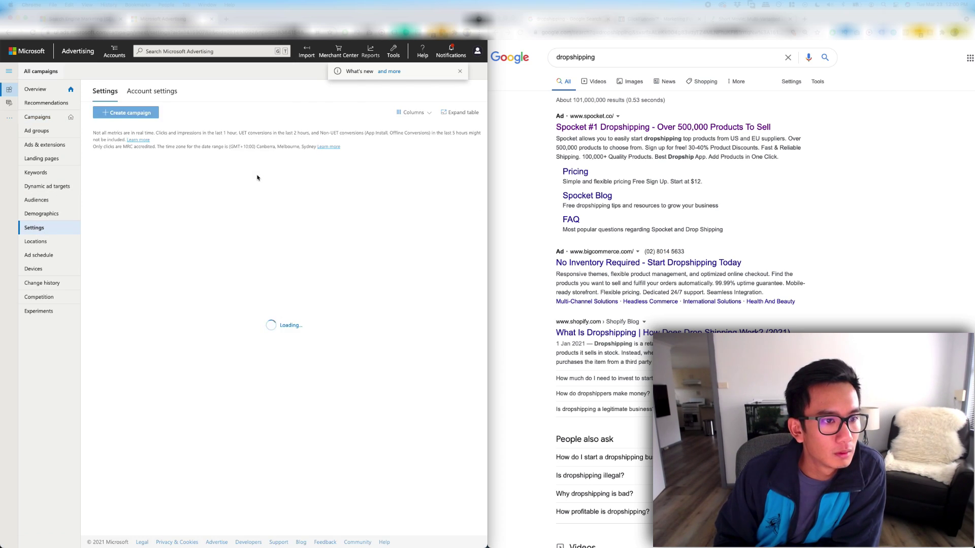
scroll(266, 157, right, 5)
scroll(265, 157, left, 5)
scroll(266, 157, right, 10)
scroll(387, 153, left, 10)
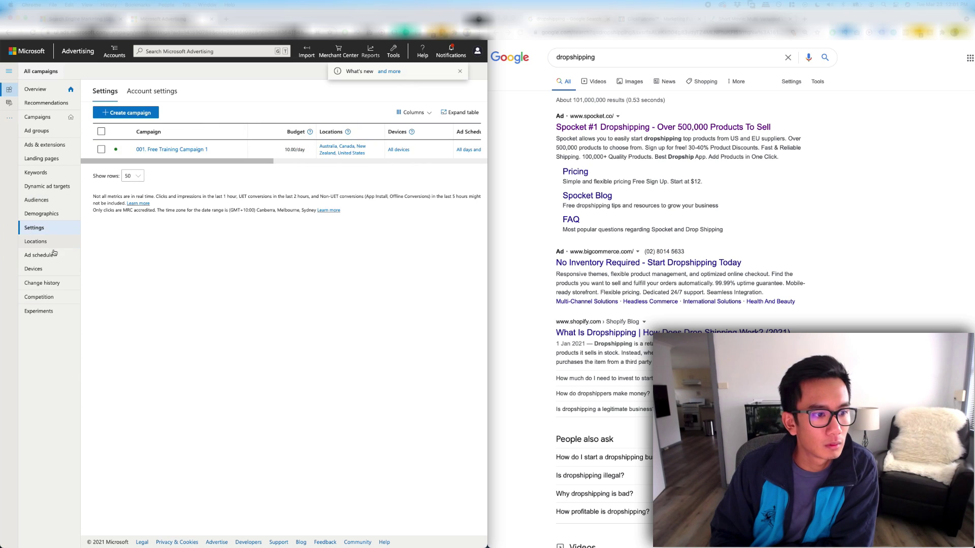
- Look through the change history, experiments and competition pages
click(48, 286)
click(47, 309)
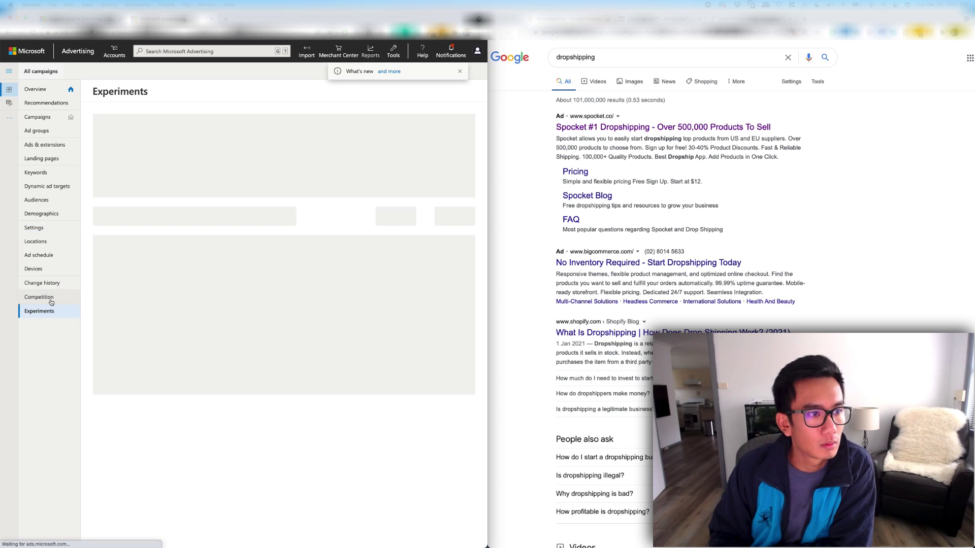
click(51, 298)
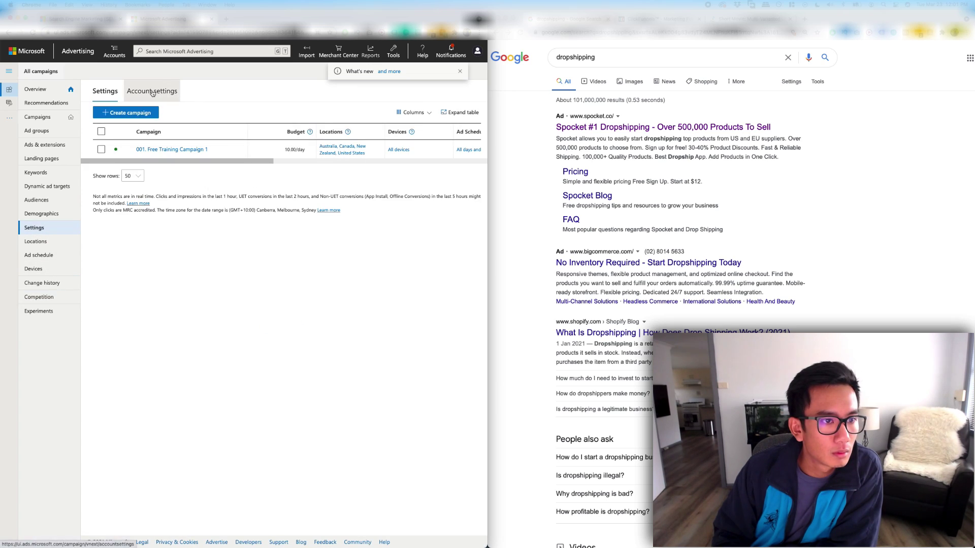
- Enable auto-tagging of the Microsoft Click ID in the account-level settings and check the help on view-through conversions and auto-apply ad suggestions
click(155, 93)
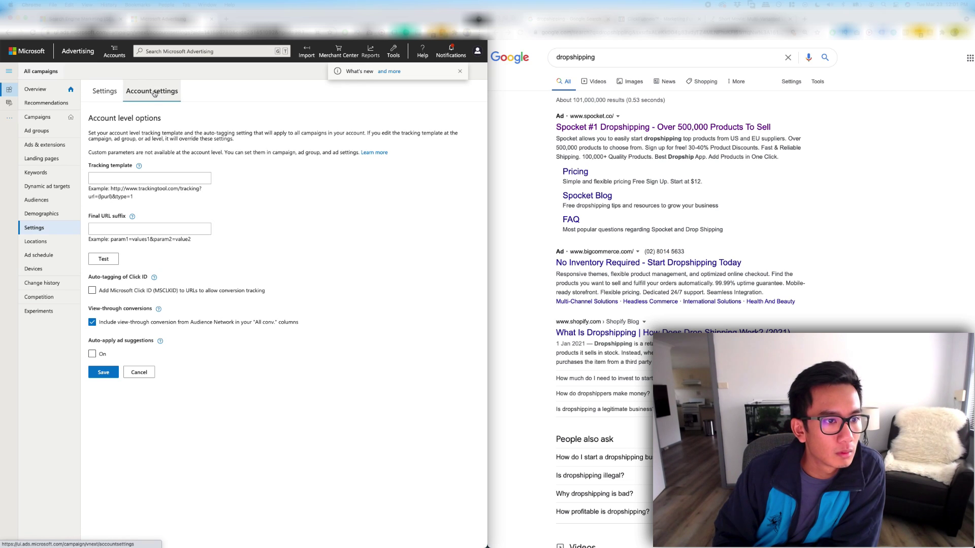
click(121, 294)
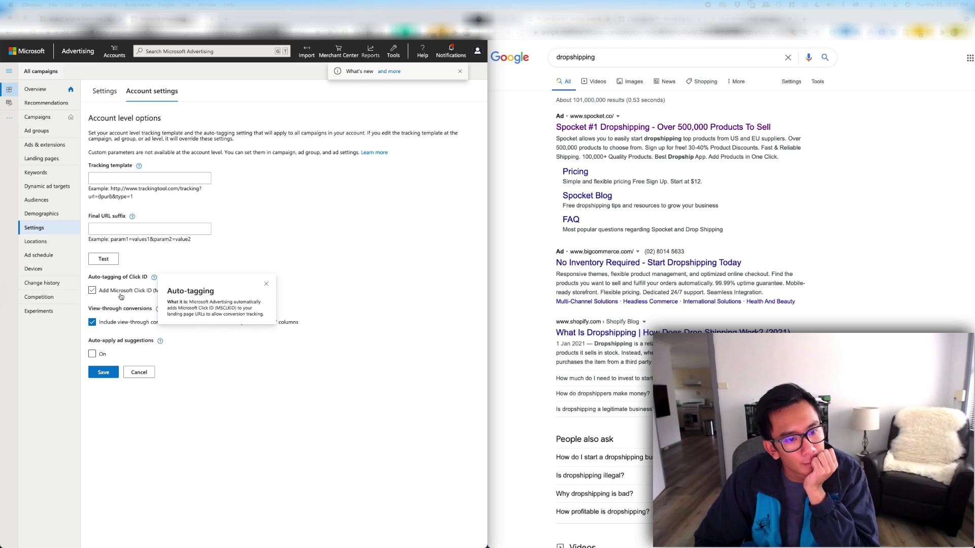
click(161, 341)
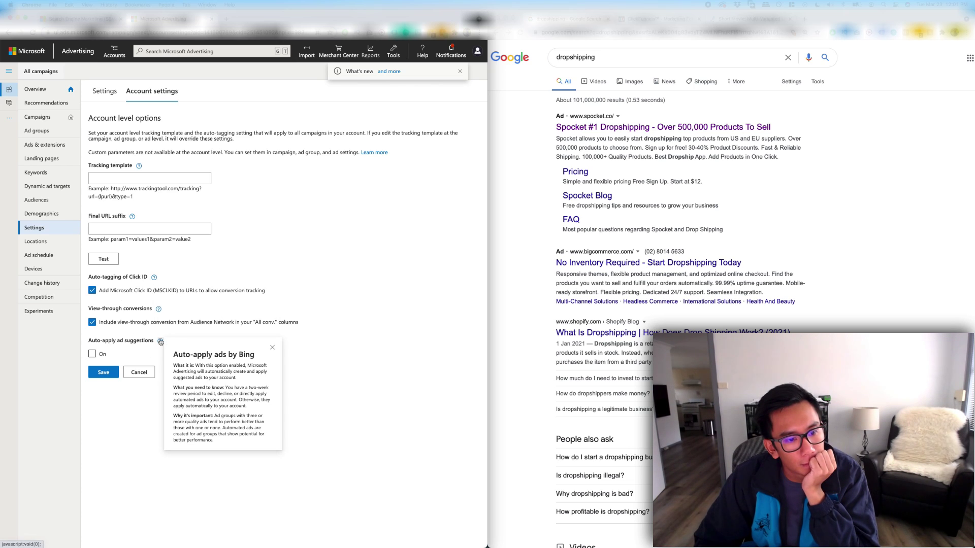
click(160, 310)
click(153, 312)
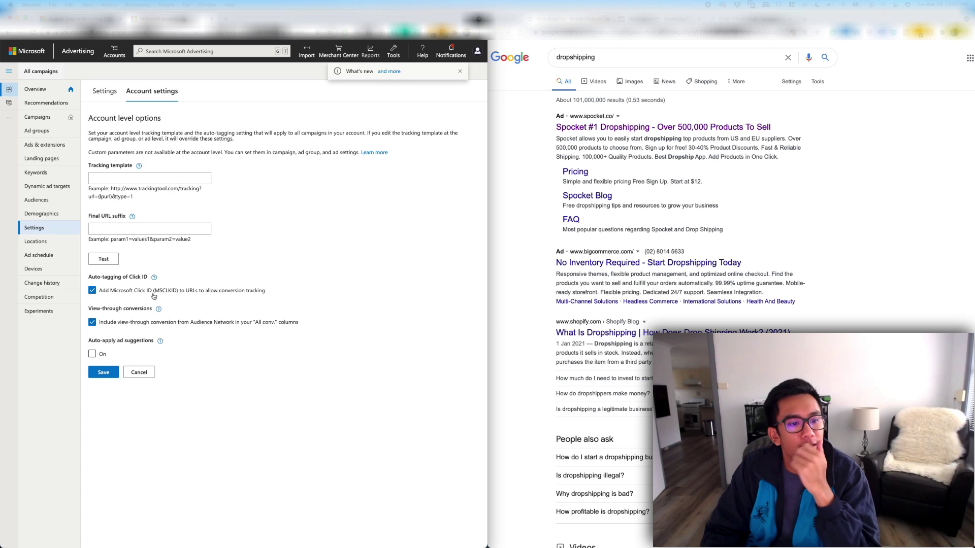
key(super+Left)
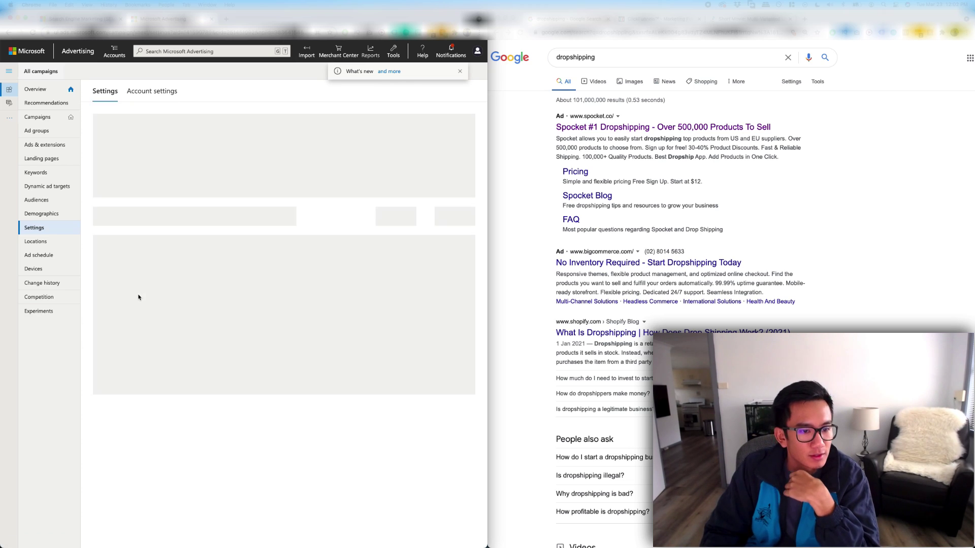
- Create a UET tag named Bing Ads Tag for conversion tracking and save it
click(9, 103)
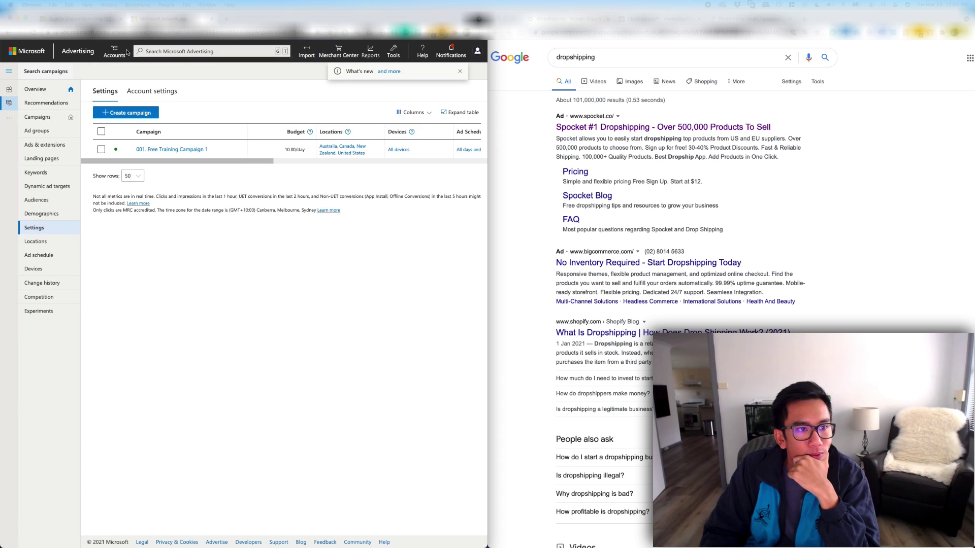
click(394, 51)
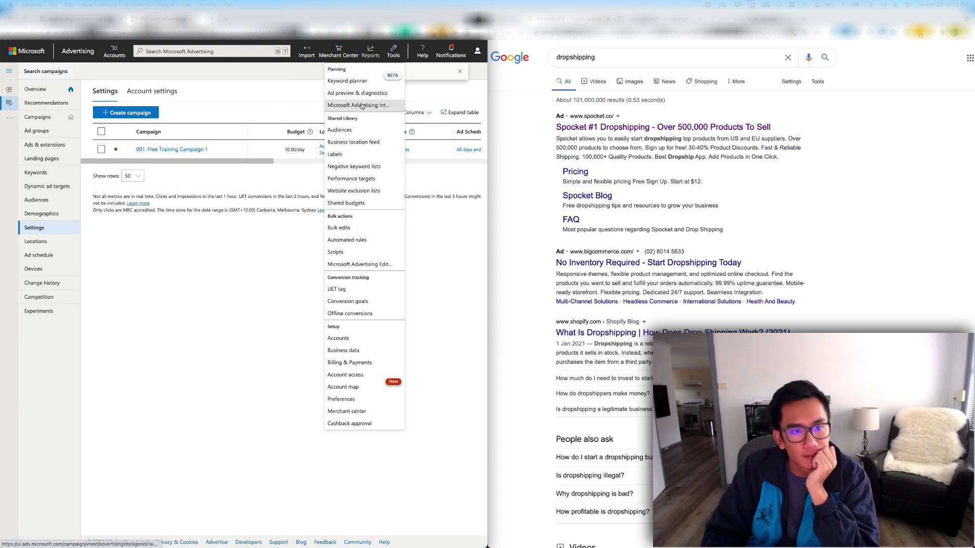
click(351, 293)
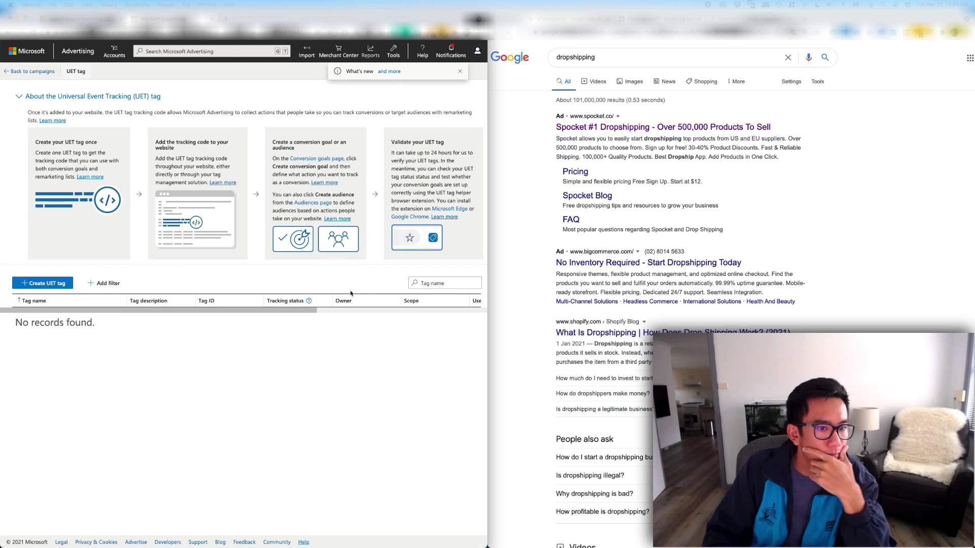
click(64, 283)
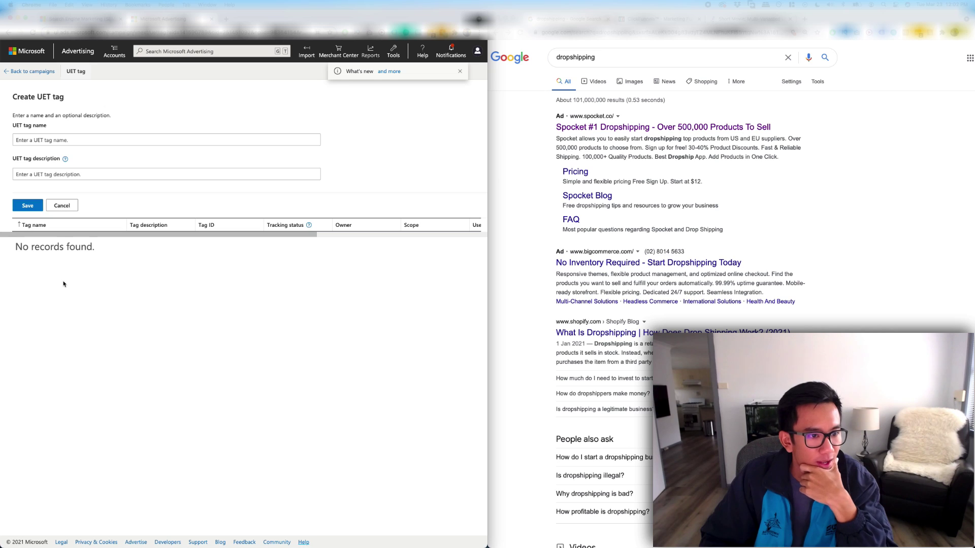
click(71, 140)
text(V)
key(BackSpace)
text(Bing A)
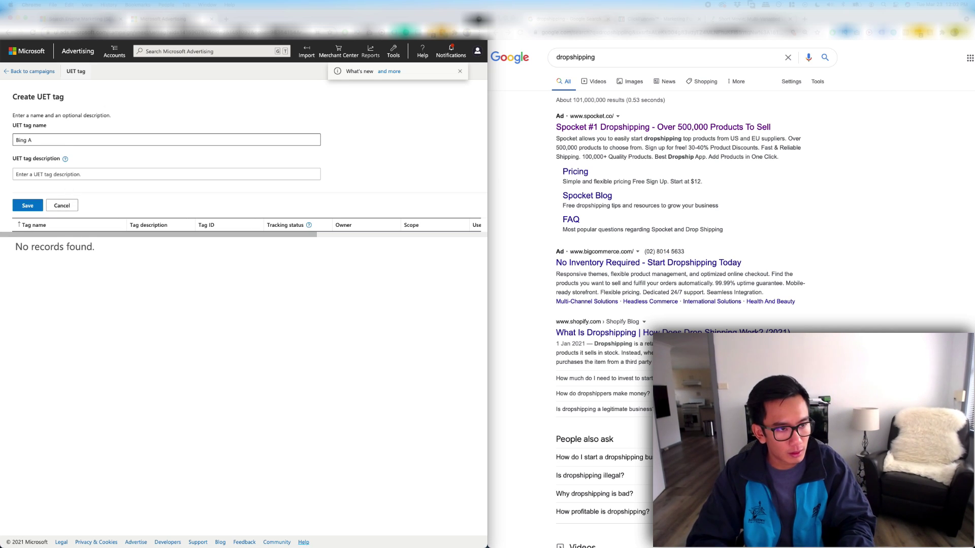
text(ds Tag)
key(super+a)
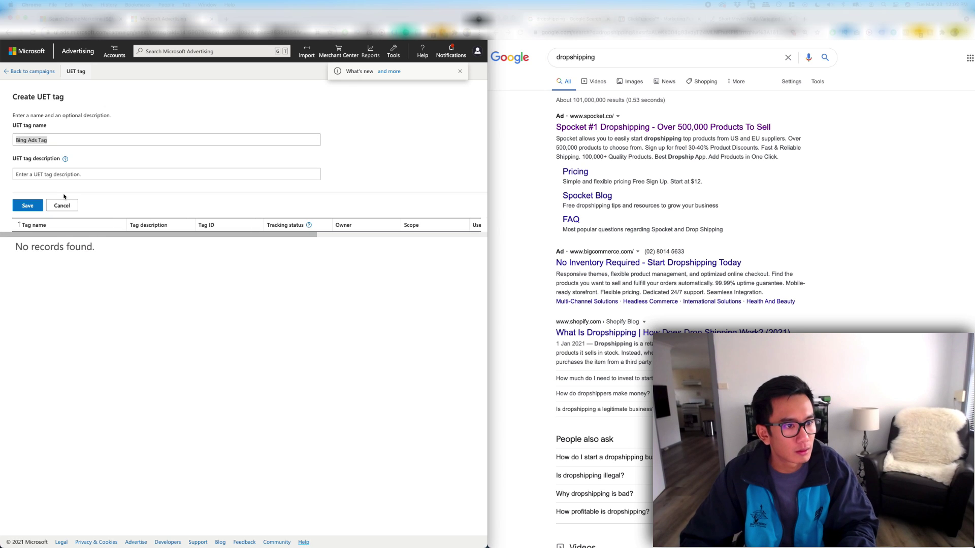
click(23, 207)
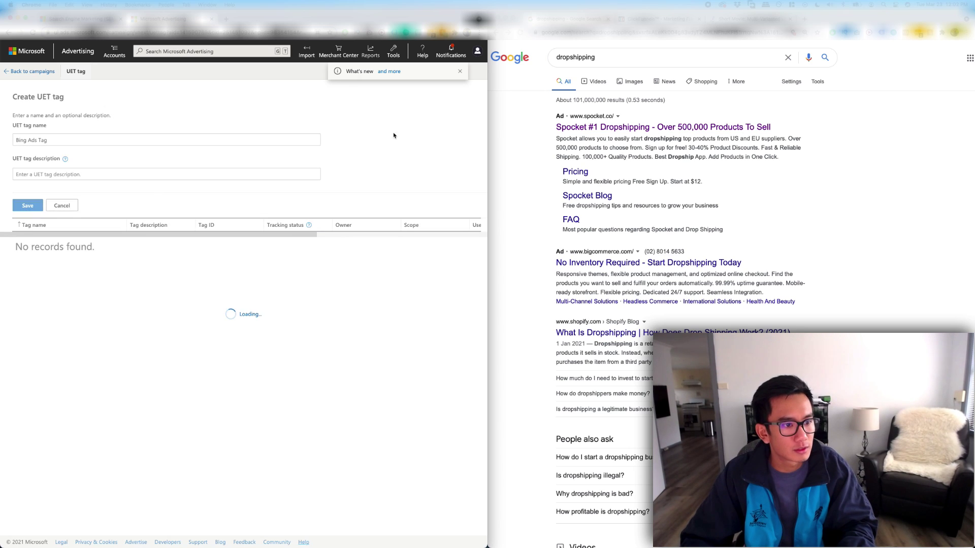
- Search the web for google tag manager in a separate browser tab
click(810, 20)
text(tag)
key(BackSpace)
key(BackSpace)
key(BackSpace)
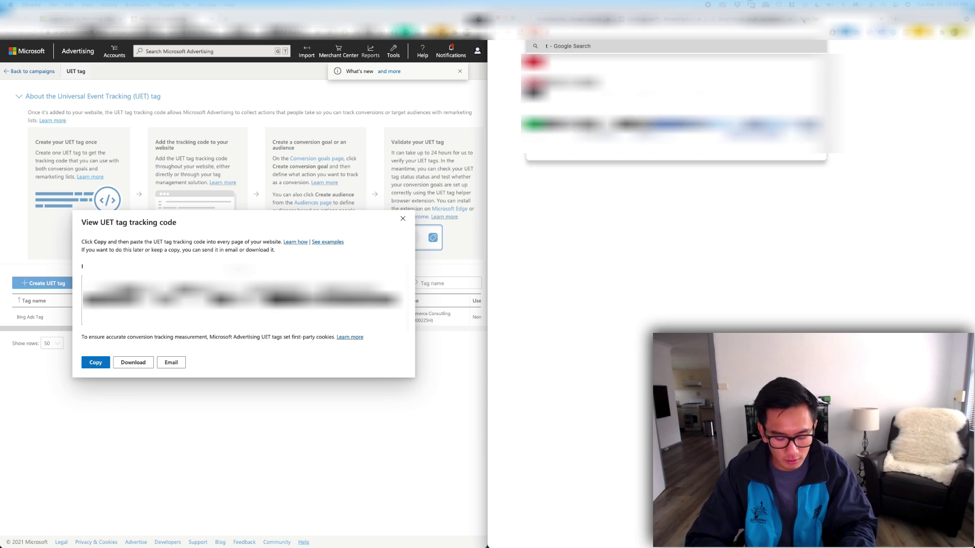
text(google tag )
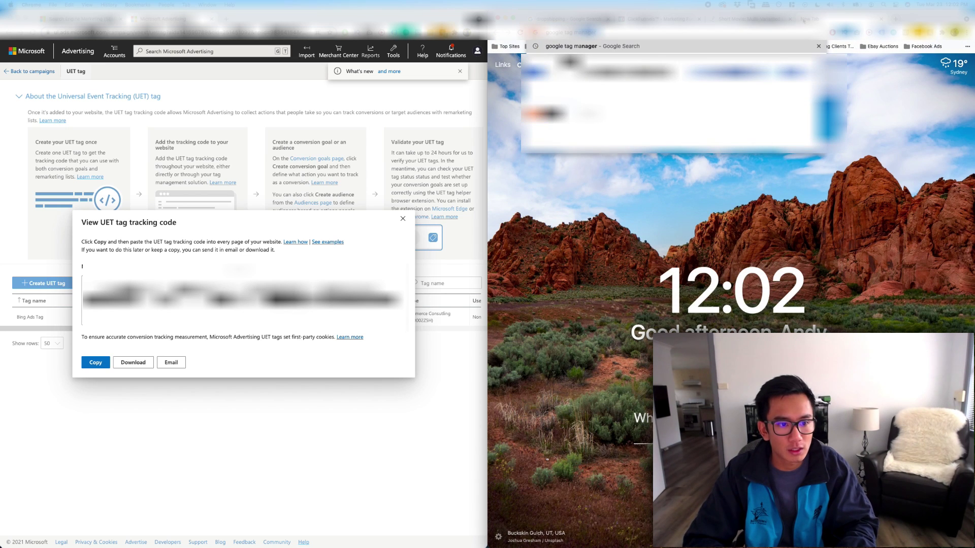
text(ma)
key(Return)
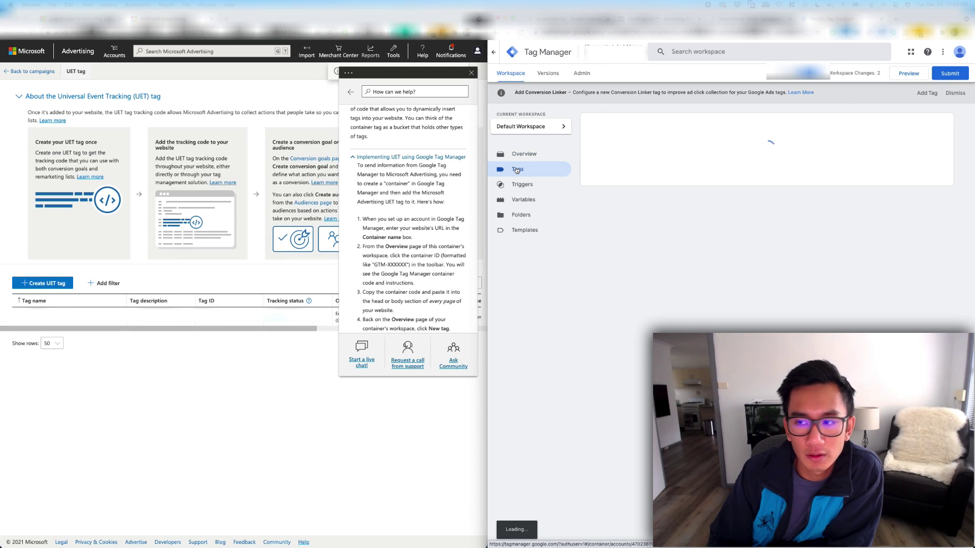
- View the container's installation code from the Google Tag Manager workspace overview and close it
click(551, 158)
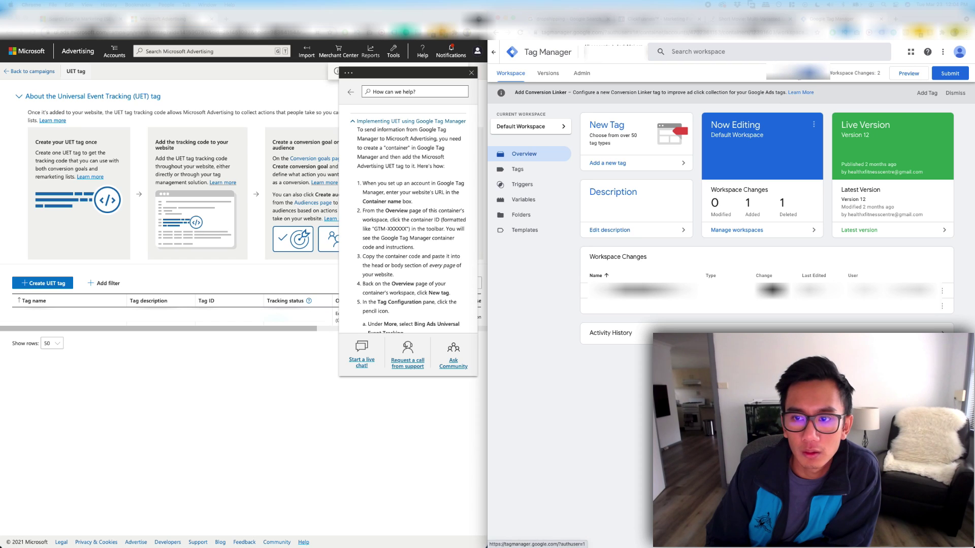
click(800, 73)
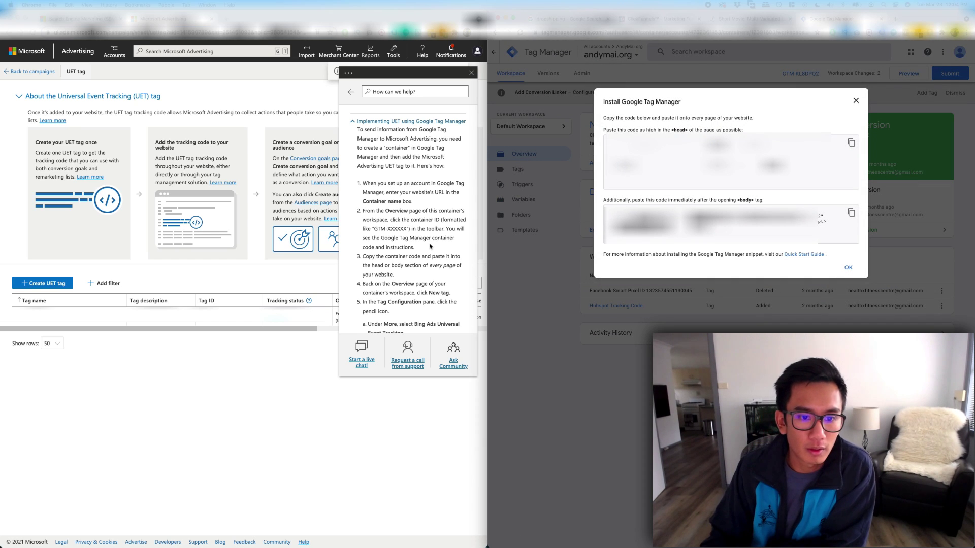
click(857, 102)
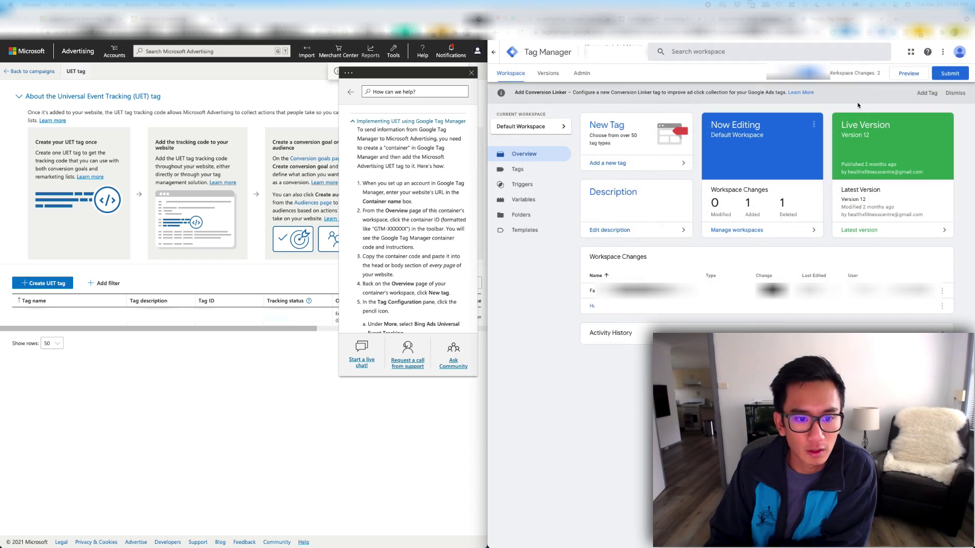
- Add a new tag to the container with the tag type Microsoft Advertising Universal Event Tracking
click(518, 169)
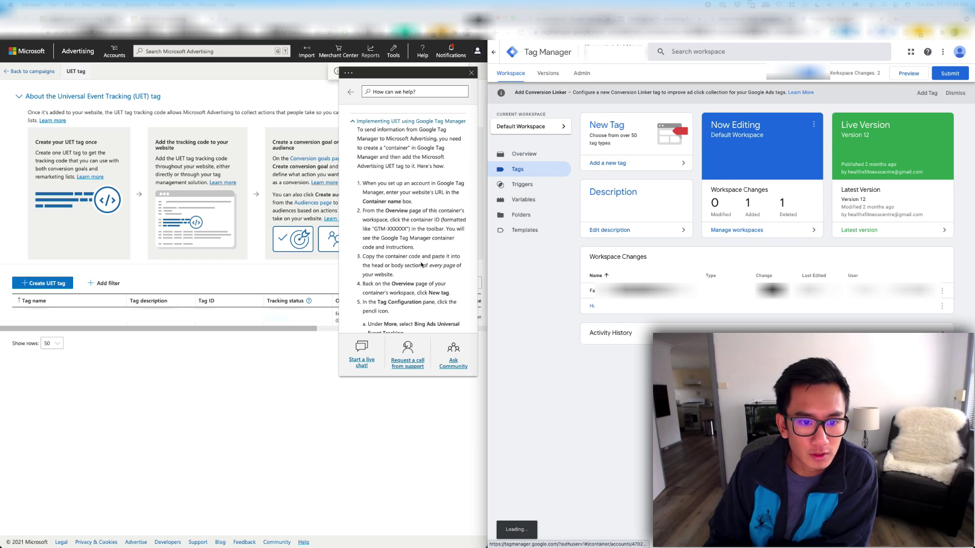
scroll(415, 281, down, 2)
scroll(415, 282, down, 2)
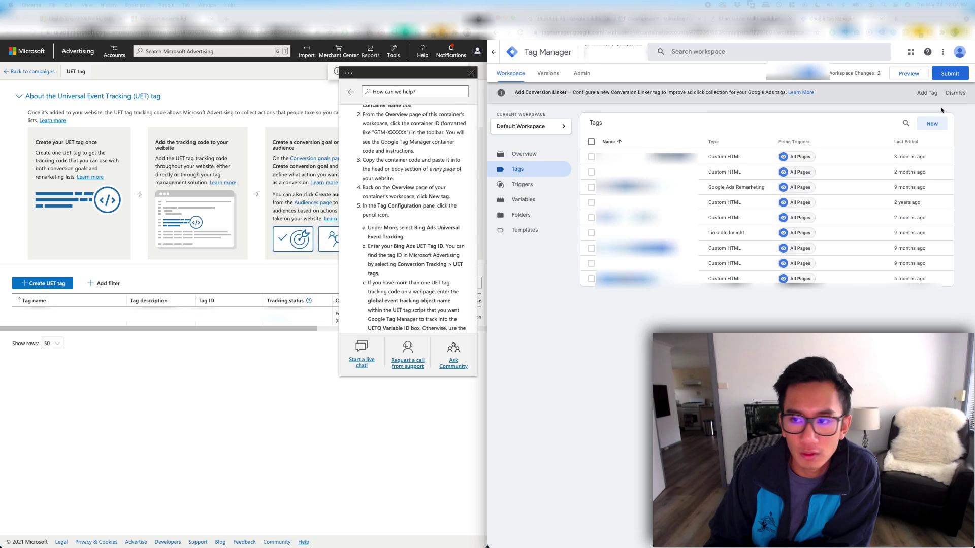
click(932, 124)
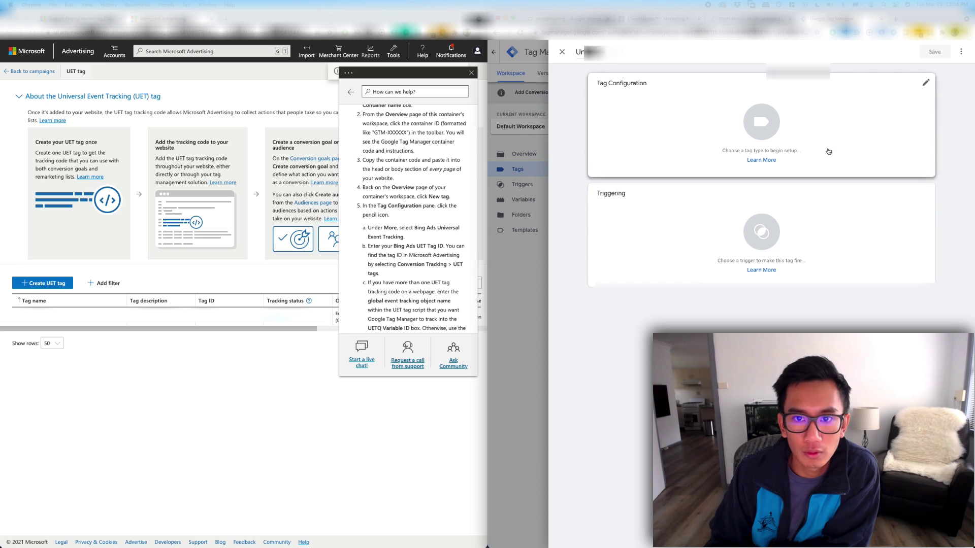
click(843, 143)
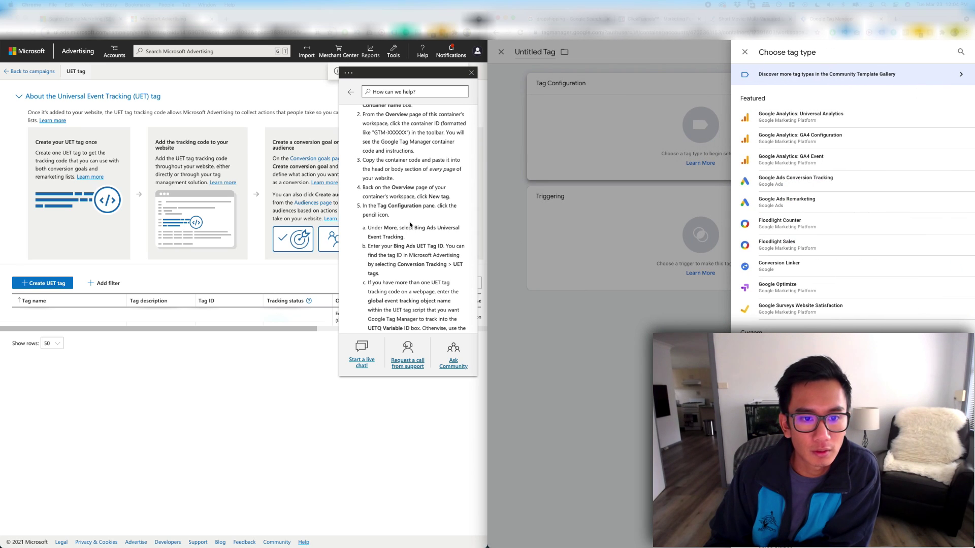
scroll(854, 203, down, 15)
scroll(853, 203, up, 3)
scroll(854, 203, down, 10)
scroll(853, 203, up, 7)
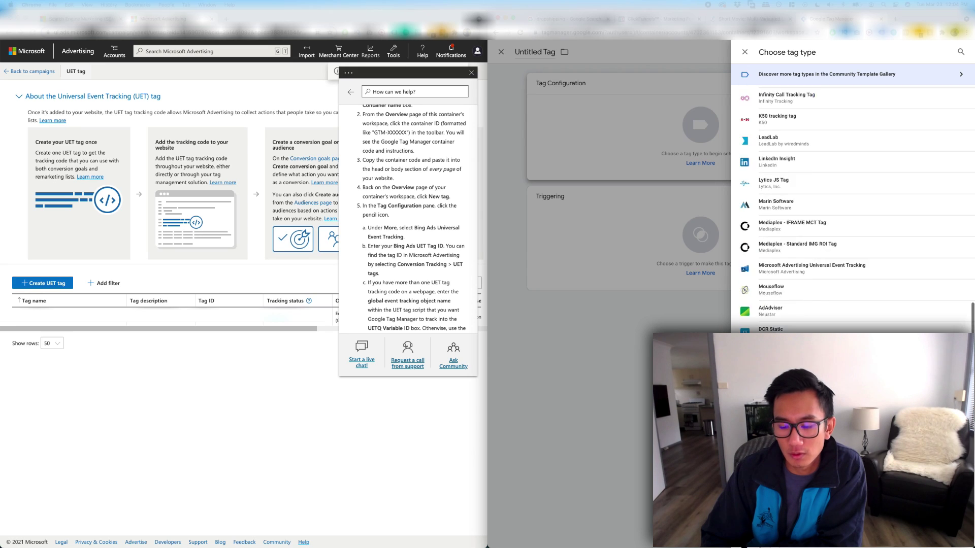
scroll(800, 315, down, 8)
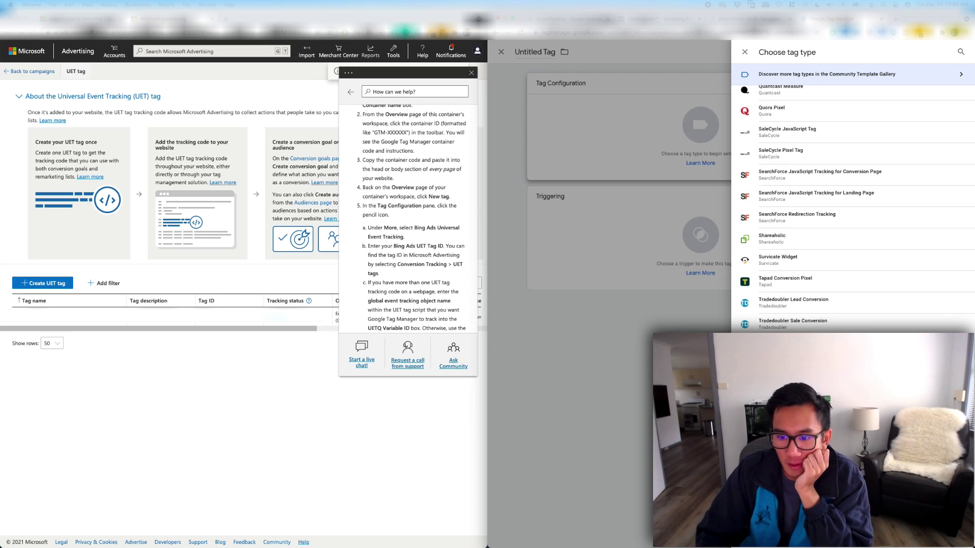
scroll(813, 297, up, 5)
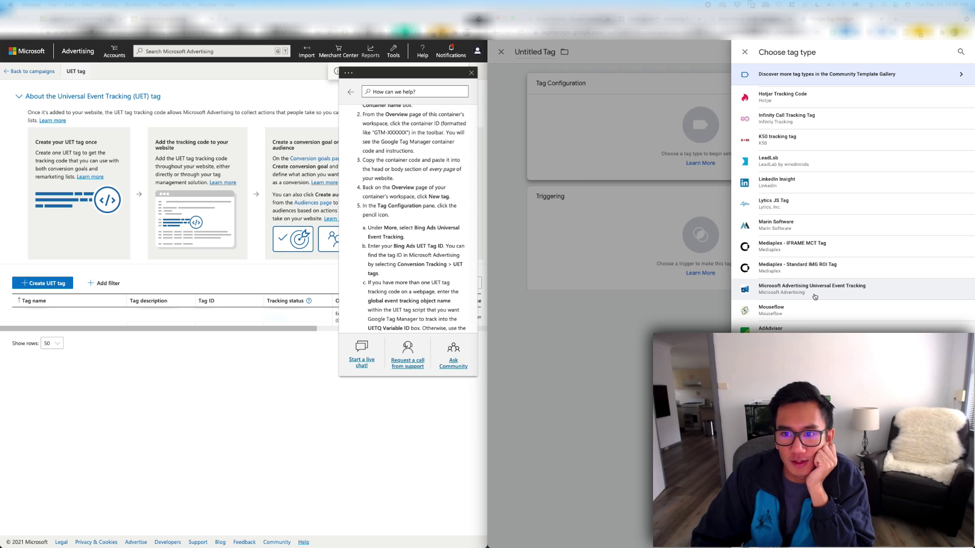
click(815, 296)
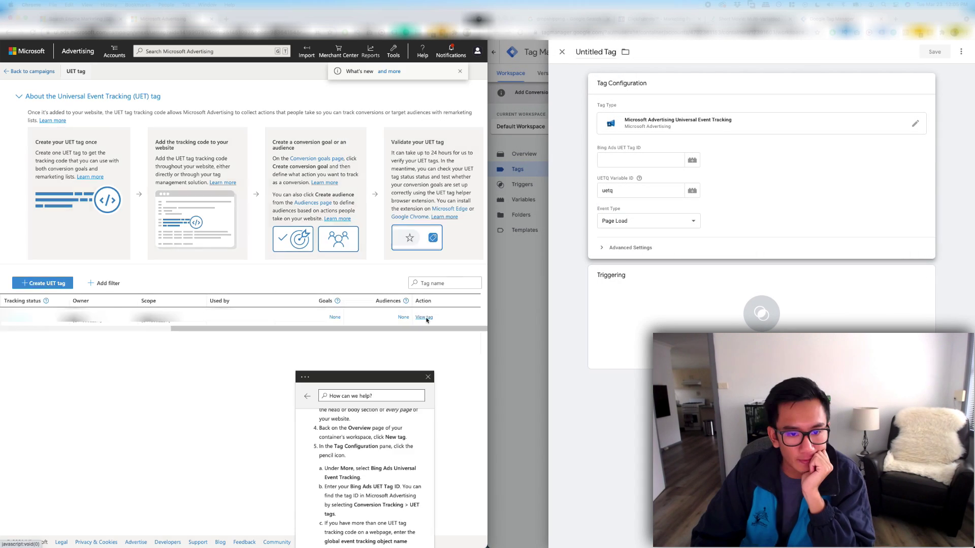
- Look up the tag ID in the Bing Ads Tag tracking code and enter it as the new tag's Bing Ads UET Tag ID
click(425, 318)
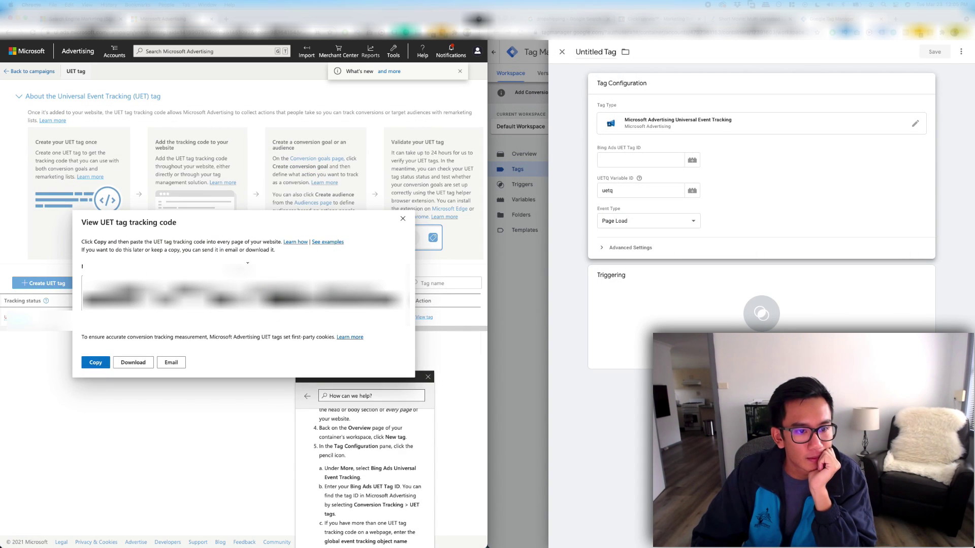
click(645, 160)
text(1)
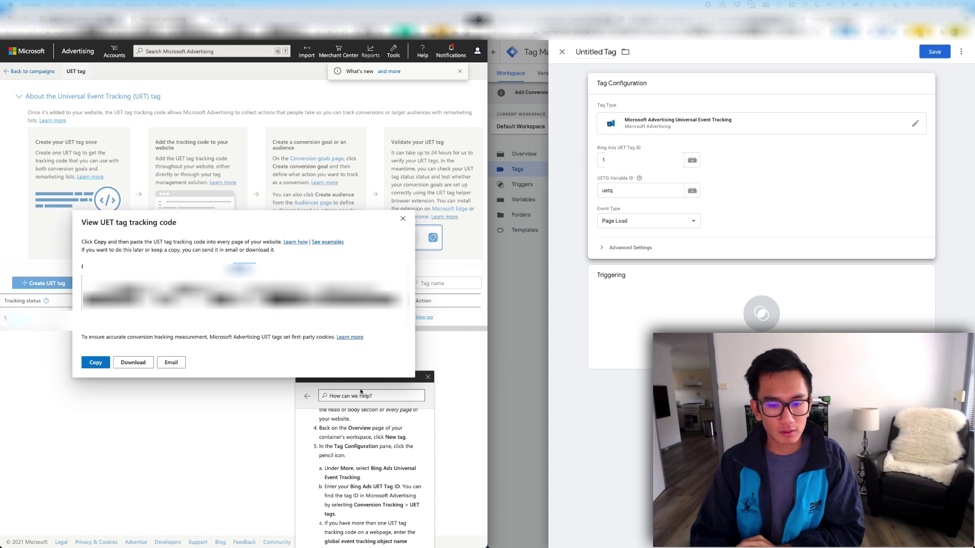
drag(421, 383, 453, 269)
click(403, 219)
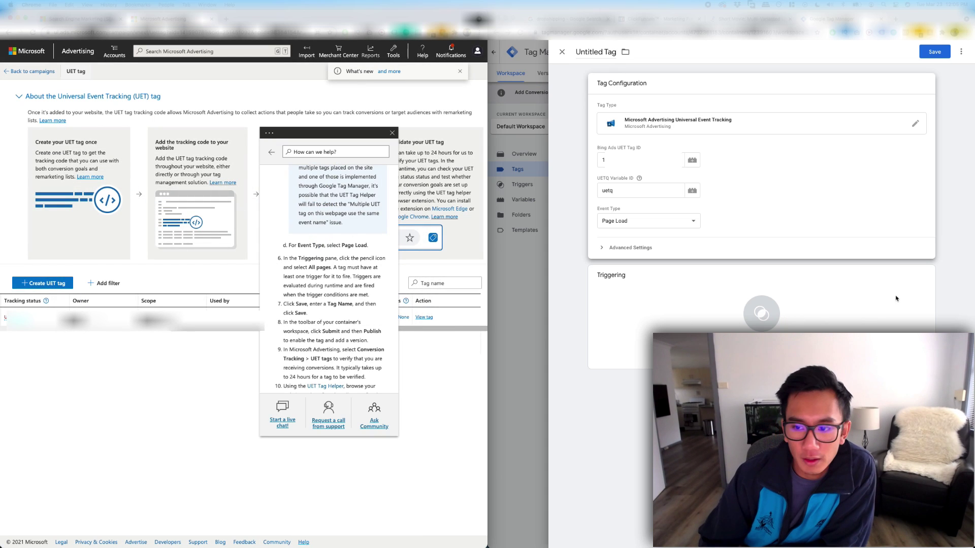
- Set the tag to fire on All Pages and name it Bing/Microsoft UET
click(923, 281)
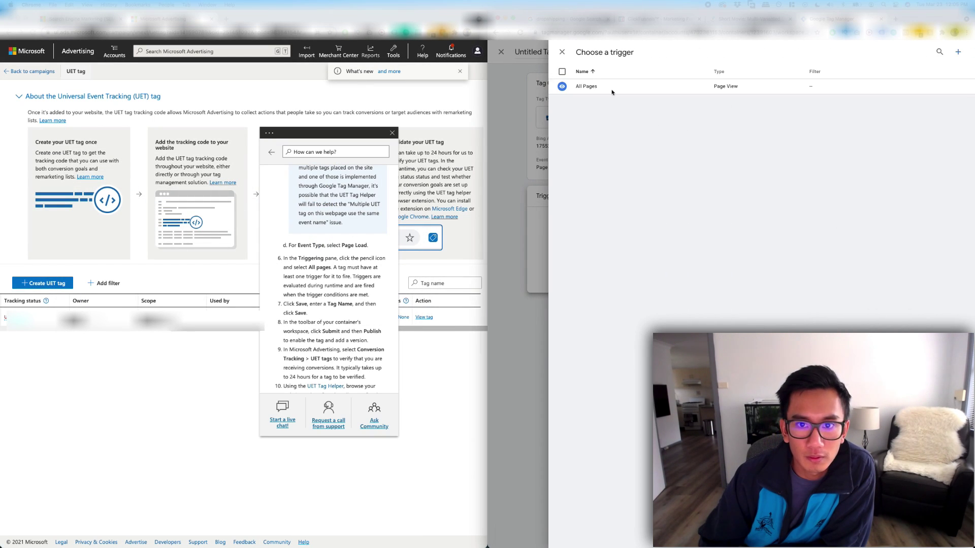
click(735, 89)
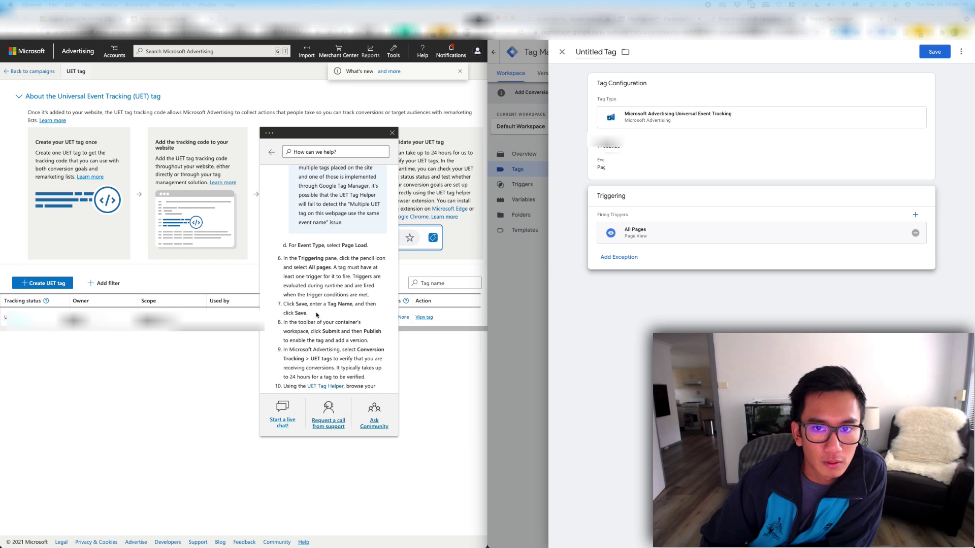
click(590, 51)
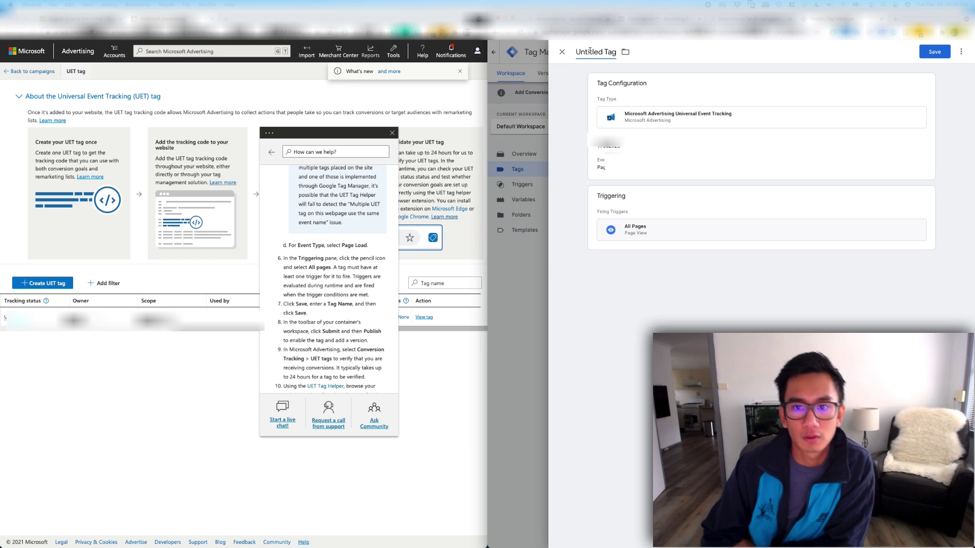
click(589, 52)
text(Bing/Microsoft UET)
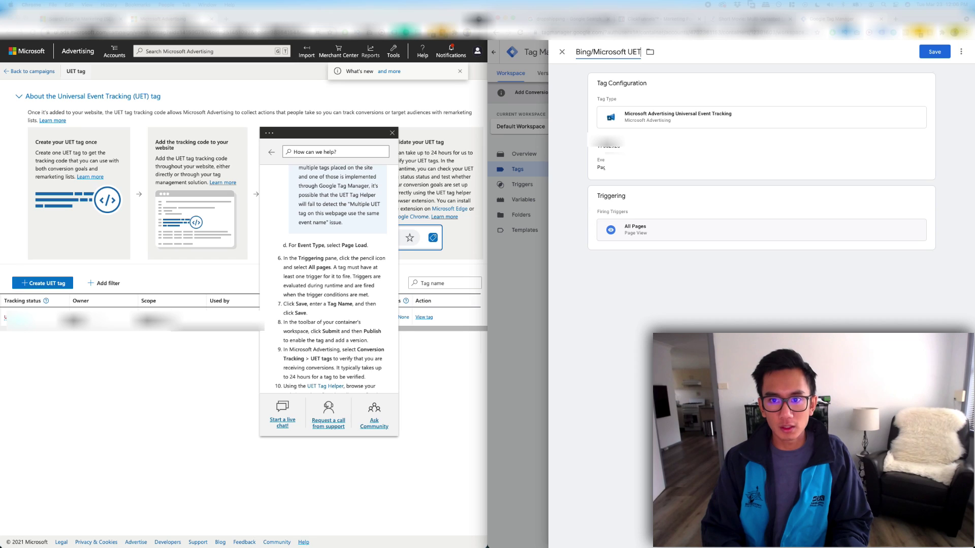
- Reopen the Bing/Microsoft UET tag configuration and examine its advanced settings
click(718, 161)
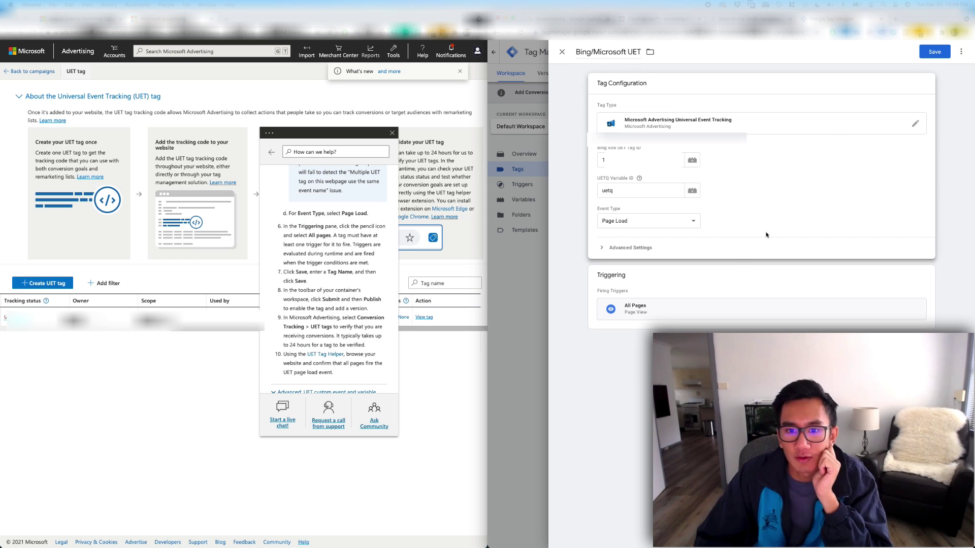
triple_click(662, 251)
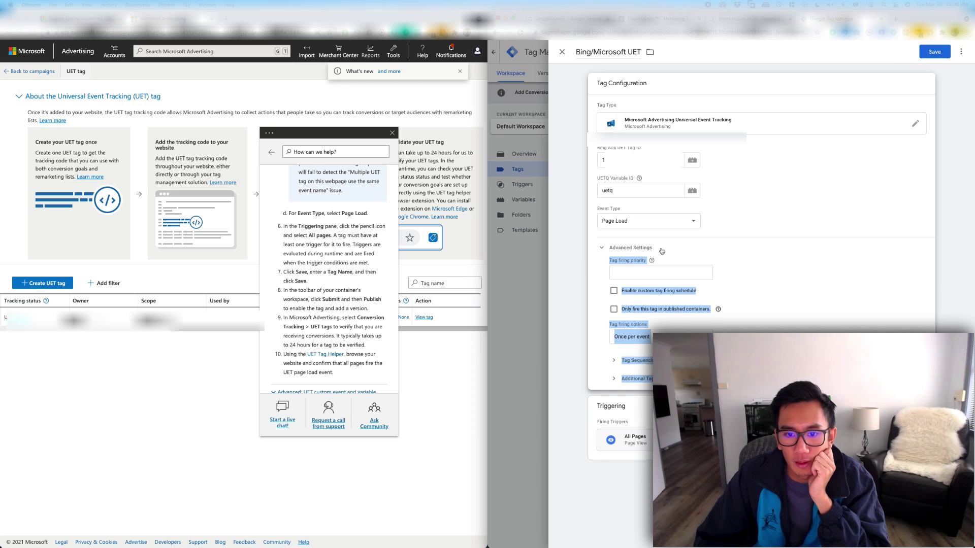
- Save the Bing/Microsoft UET tag in the container
click(661, 250)
click(933, 52)
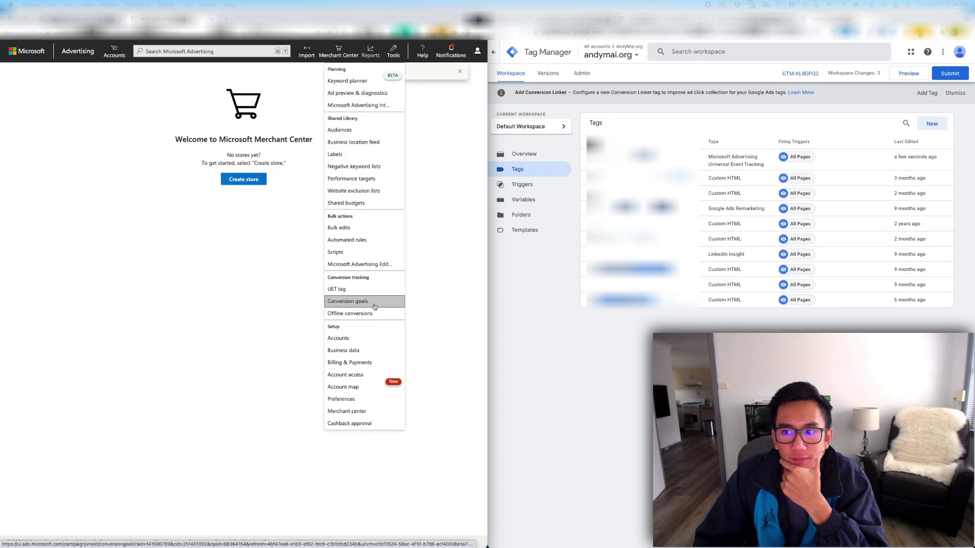
- Start a new conversion goal in Microsoft Advertising and open the funnel's Success Page from its steps in ClickFunnels
click(374, 306)
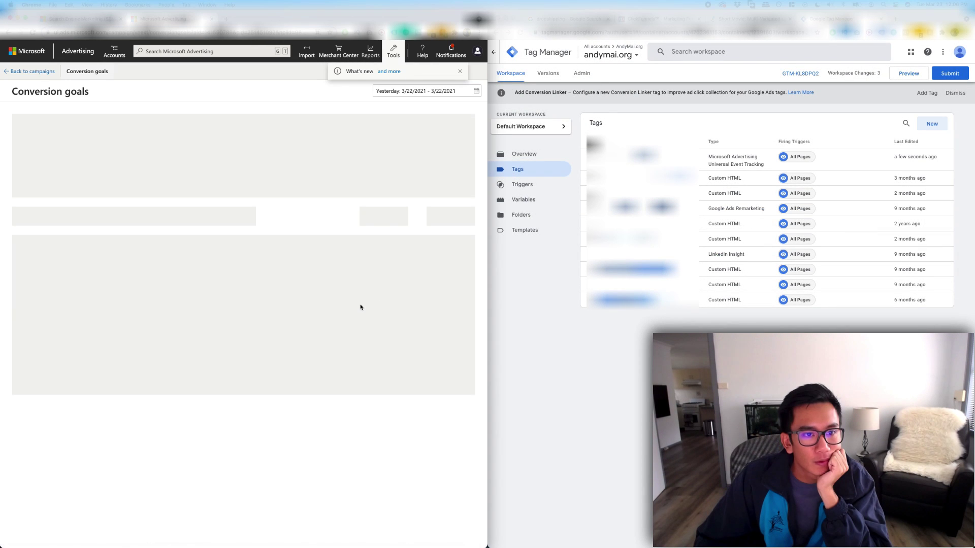
click(628, 19)
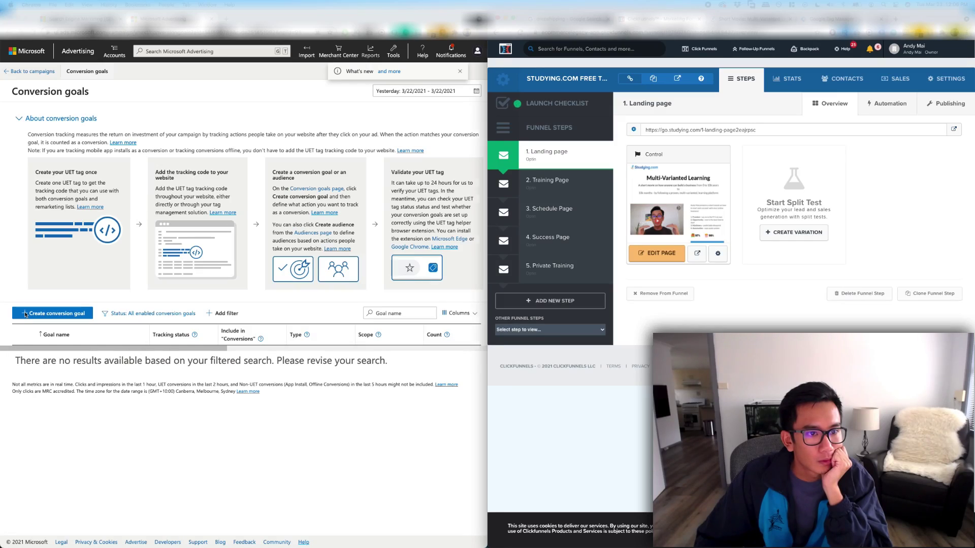
click(26, 314)
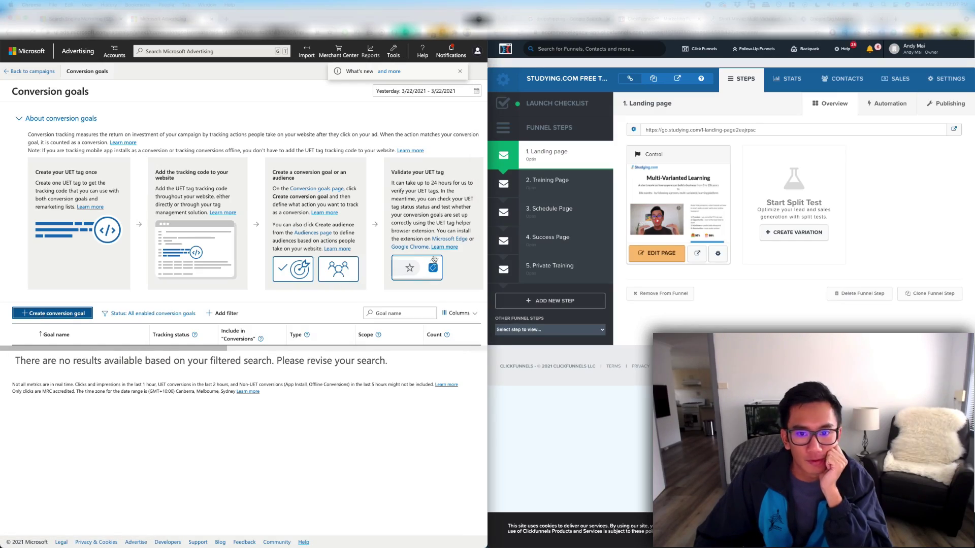
click(558, 246)
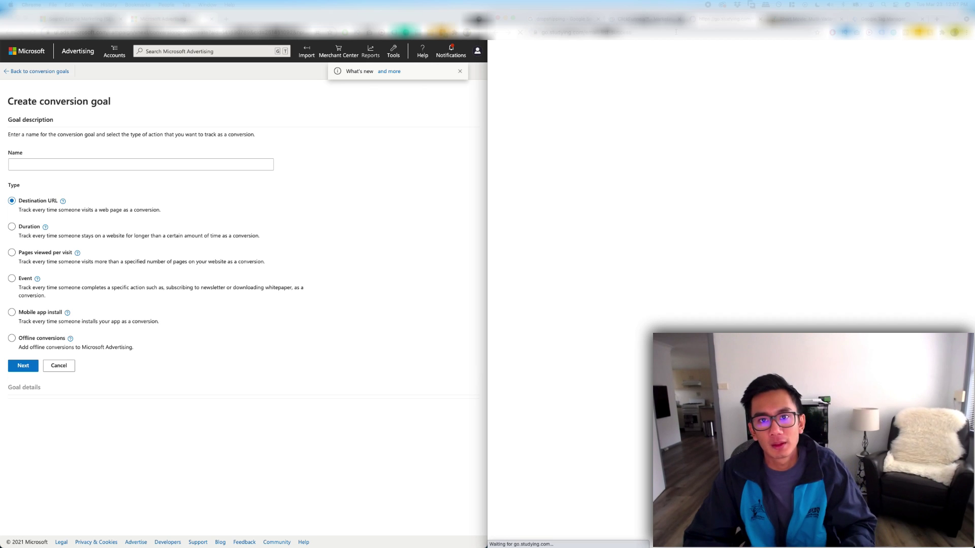
click(83, 166)
key(super+v)
key(super+a)
key(BackSpace)
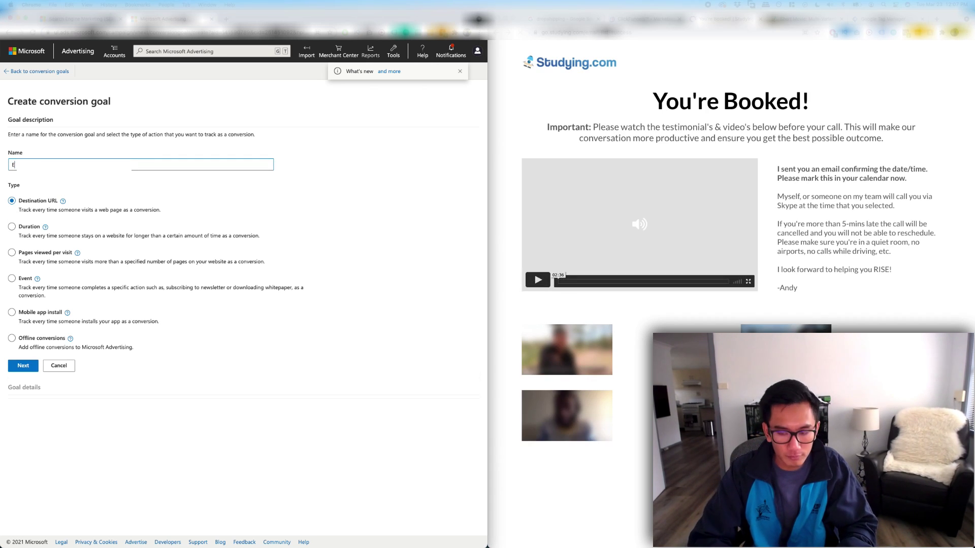
text(Su)
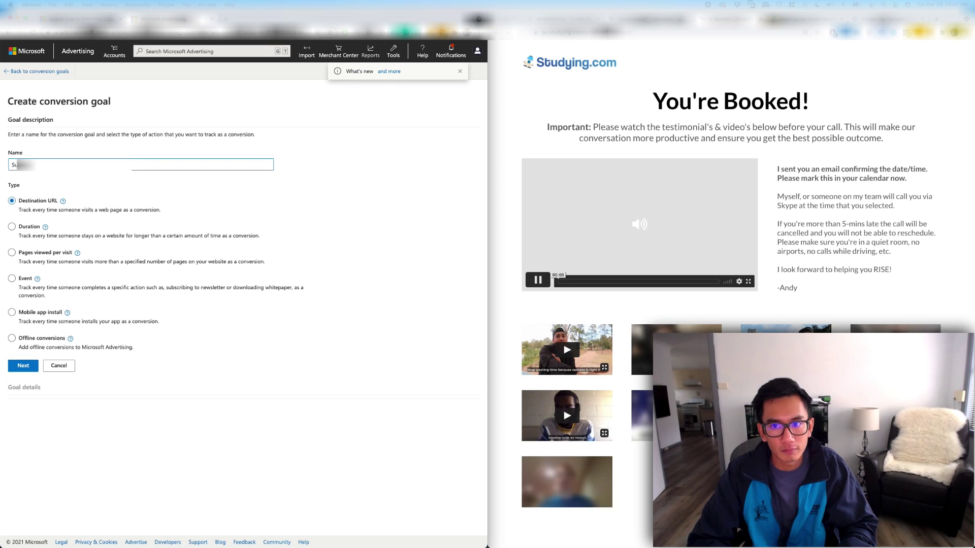
key(BackSpace)
key(BackSpace)
key(BackSpace)
key(BackSpace)
key(BackSpace)
key(BackSpace)
key(BackSpace)
- Name the Destination URL goal Booking Success and continue to its goal details
text(Bo)
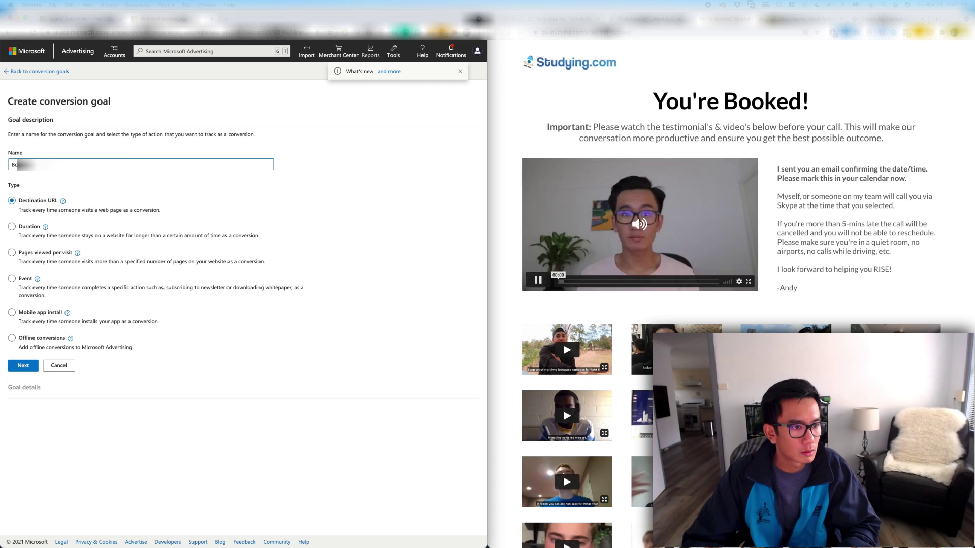
click(22, 366)
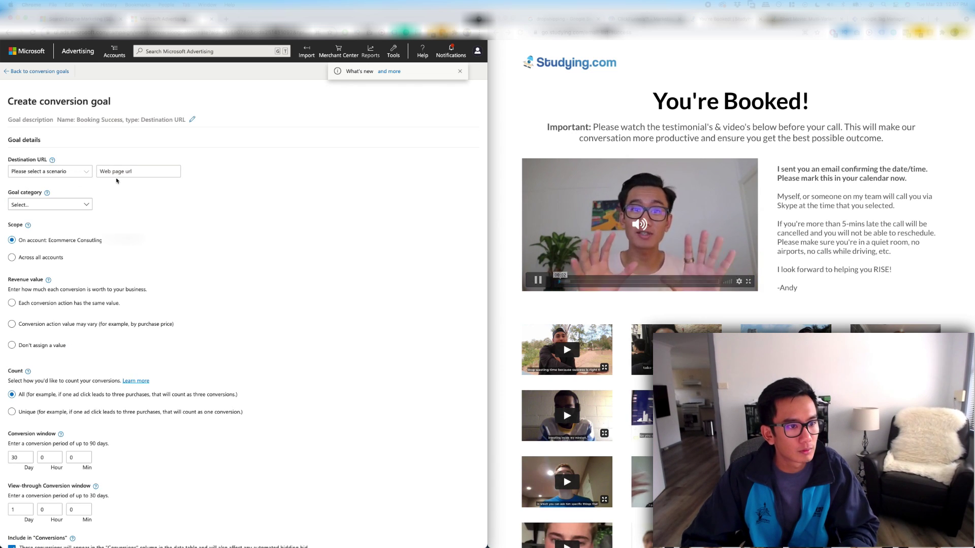
- Match the destination URL with Equals to for the booking success page address and set the goal category to Book appointment
click(54, 173)
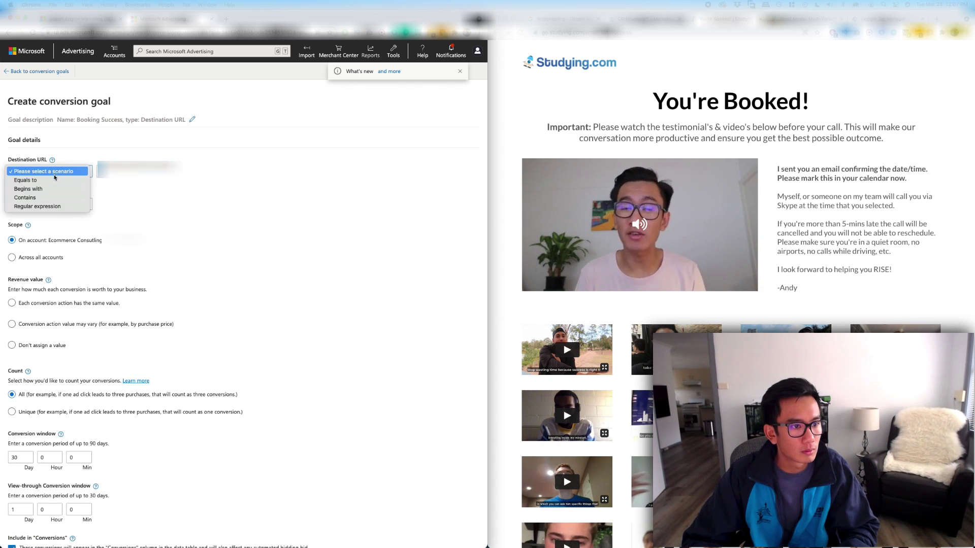
click(51, 180)
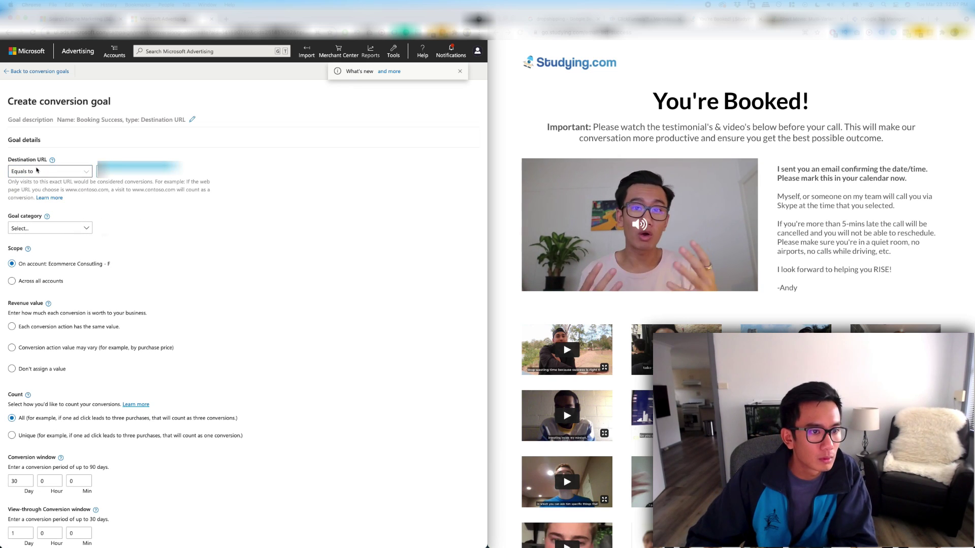
click(75, 231)
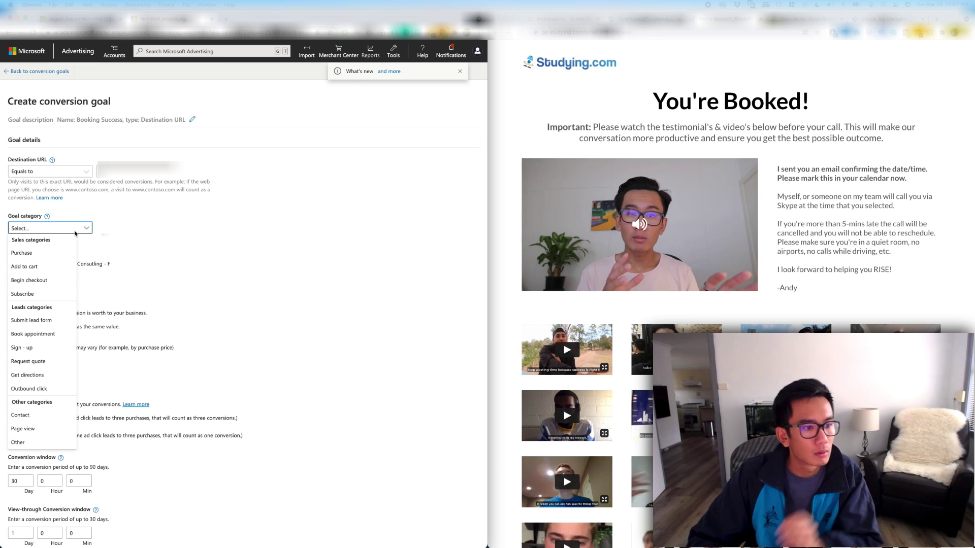
click(69, 335)
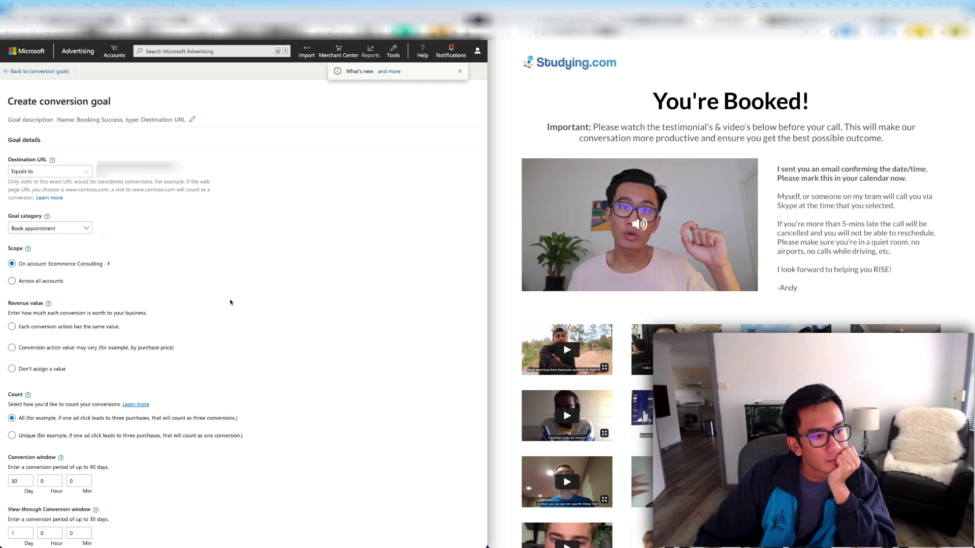
- Set the goal to count Unique conversions and save it with the Bing Ads Tag as its UET tag
scroll(230, 303, down, 5)
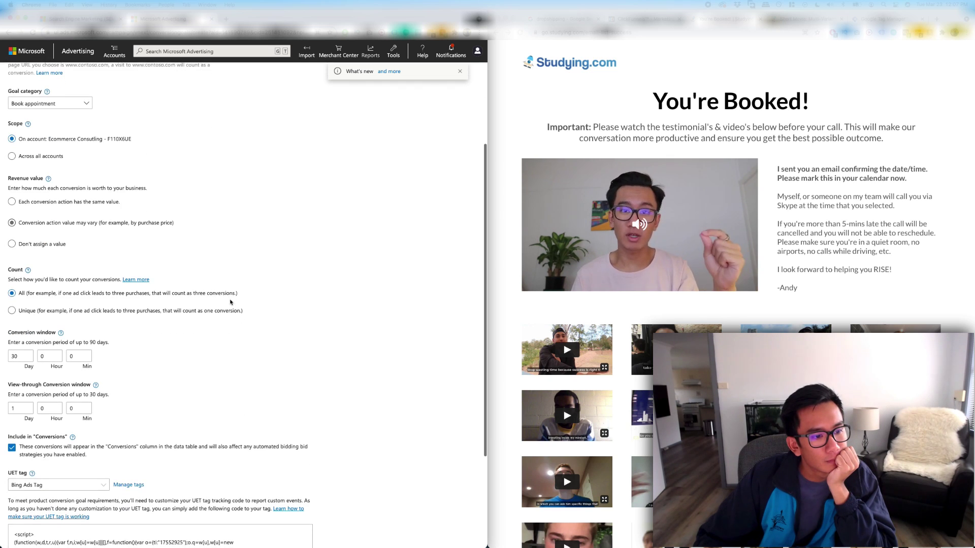
click(30, 315)
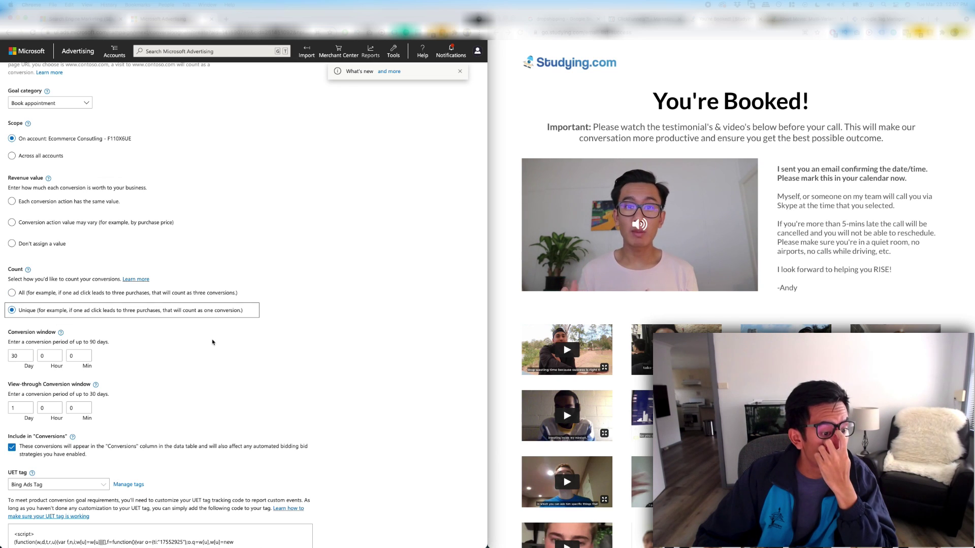
scroll(76, 386, down, 5)
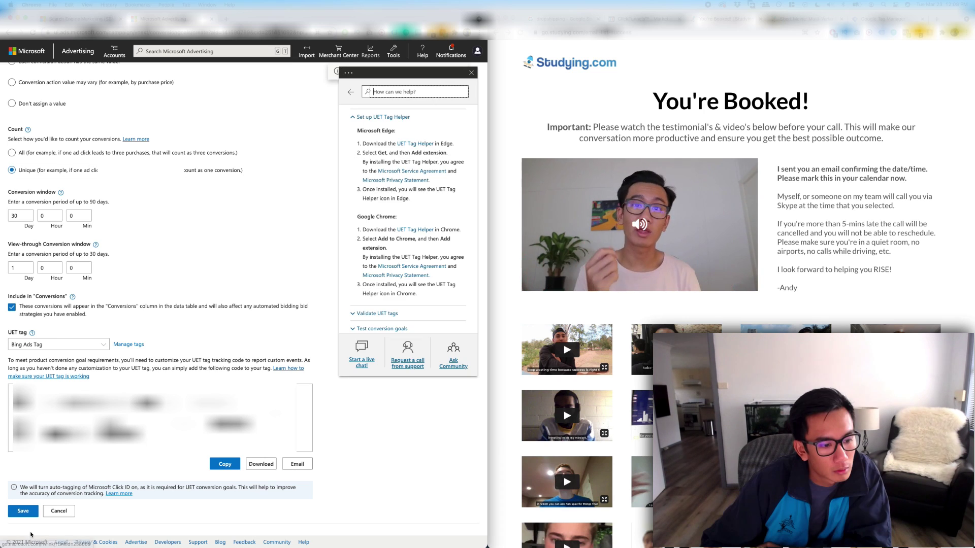
click(23, 511)
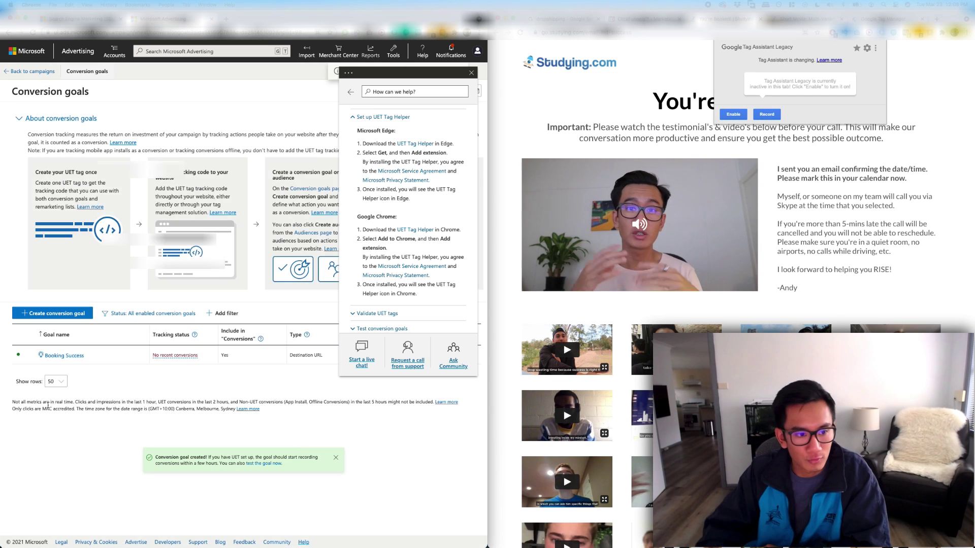
click(471, 73)
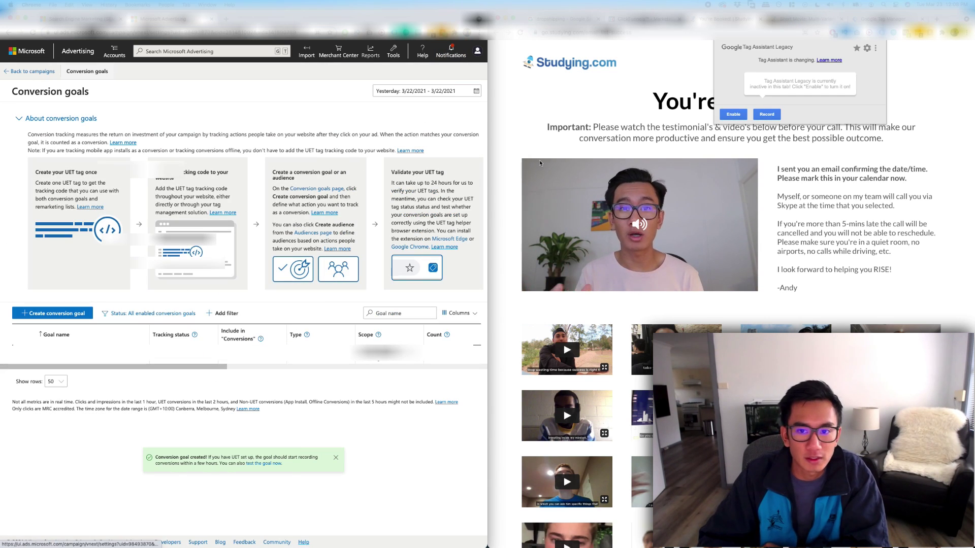